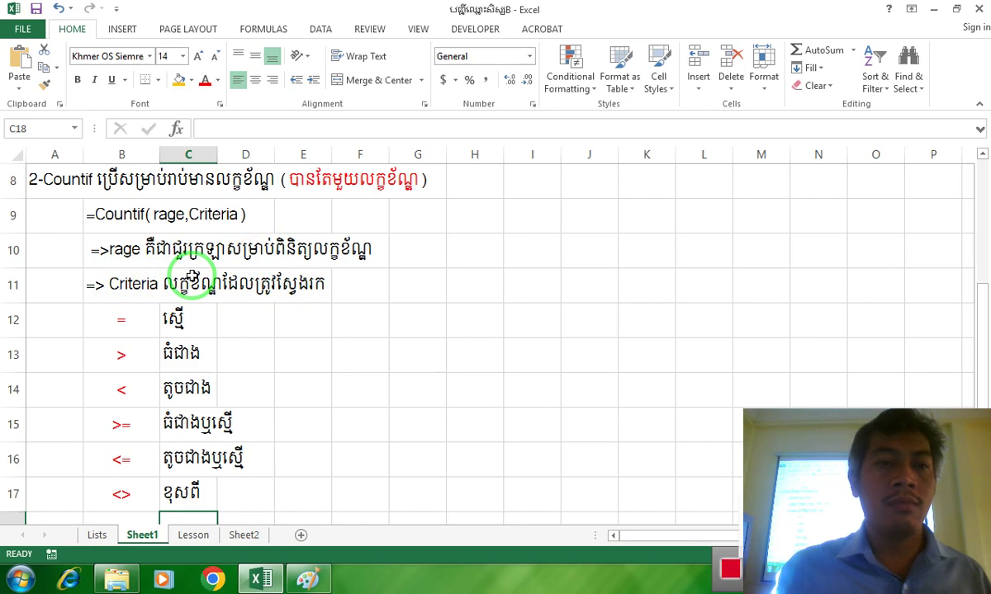
Try to copy the example row A5:E5 into the empty row starting at A18
scroll(198, 276, "down", 2)
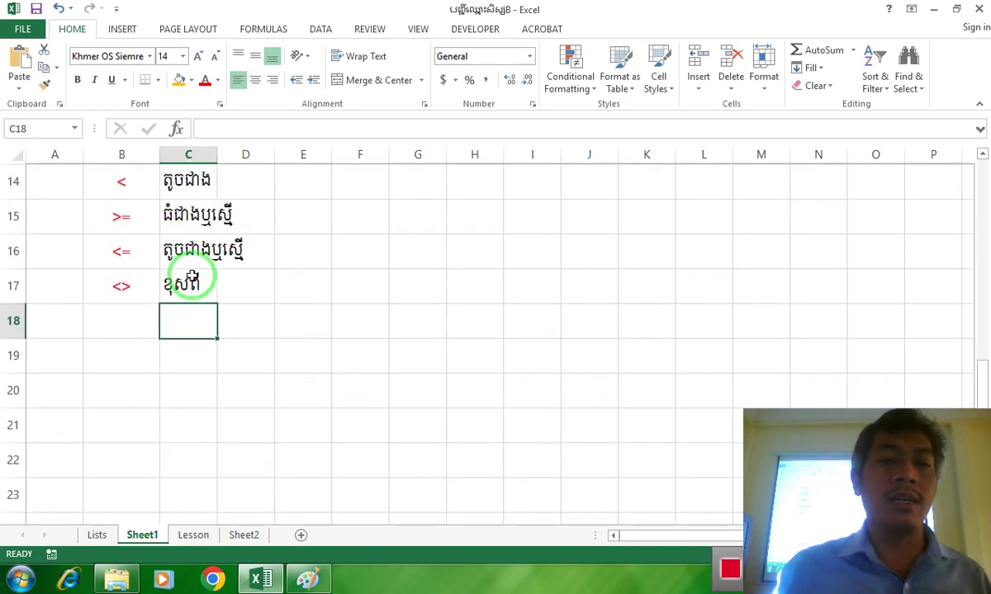
scroll(99, 329, "up", 4)
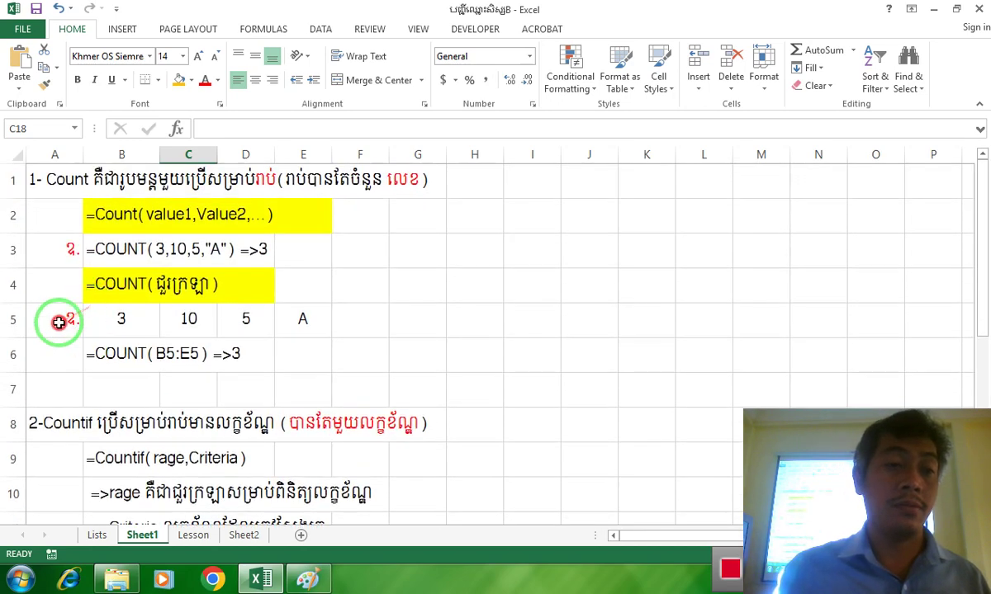
left_click(79, 324)
mouse_move(78, 324)
left_mouse_down()
mouse_move(190, 334)
mouse_move(309, 315)
left_mouse_up()
key("ctrl+c")
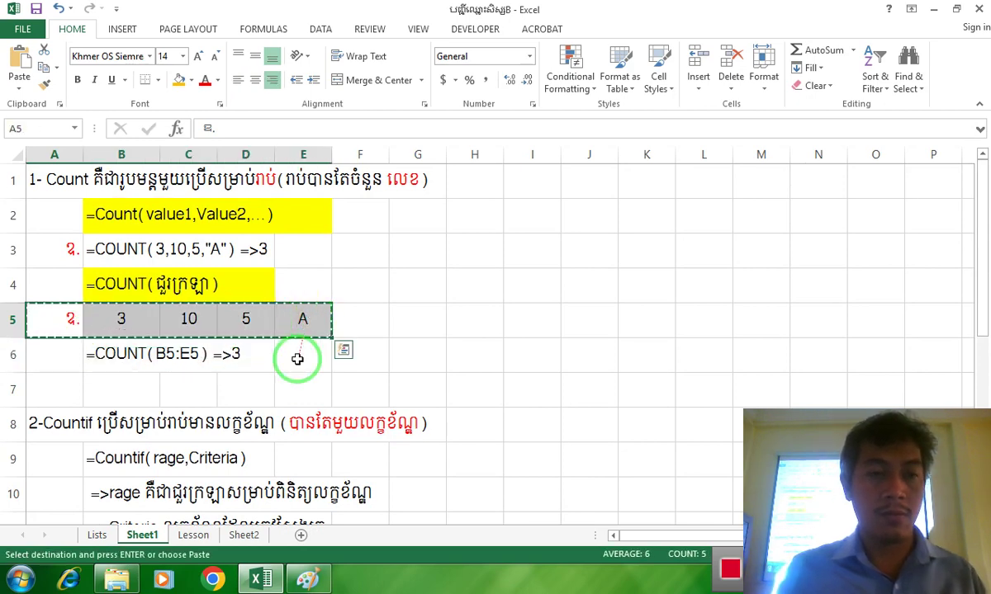
scroll(289, 359, "down", 5)
left_click(74, 252)
key("Escape")
key("ctrl+v")
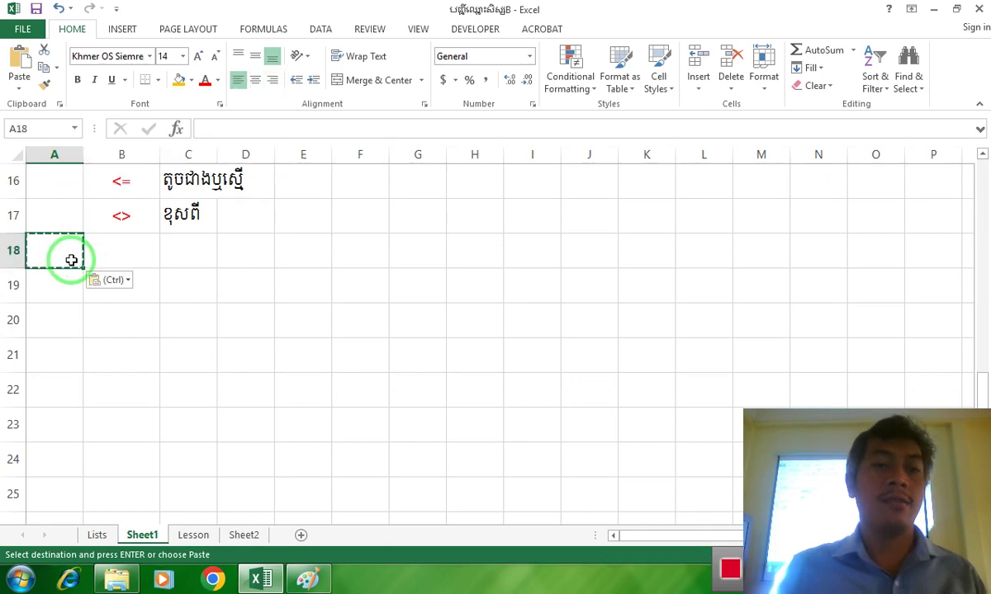
Copy the example row A5:E5 and paste it into row 18, starting at cell A18
scroll(141, 258, "up", 3)
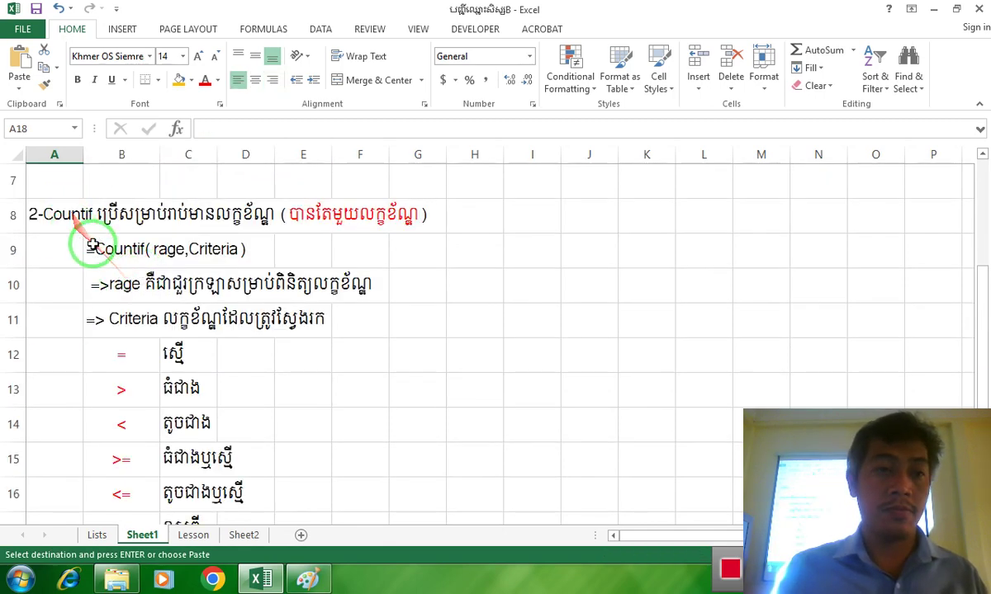
scroll(68, 248, "up", 2)
left_click_drag(72, 318, 305, 322)
key("ctrl+c")
scroll(248, 347, "down", 3)
scroll(238, 352, "down", 1)
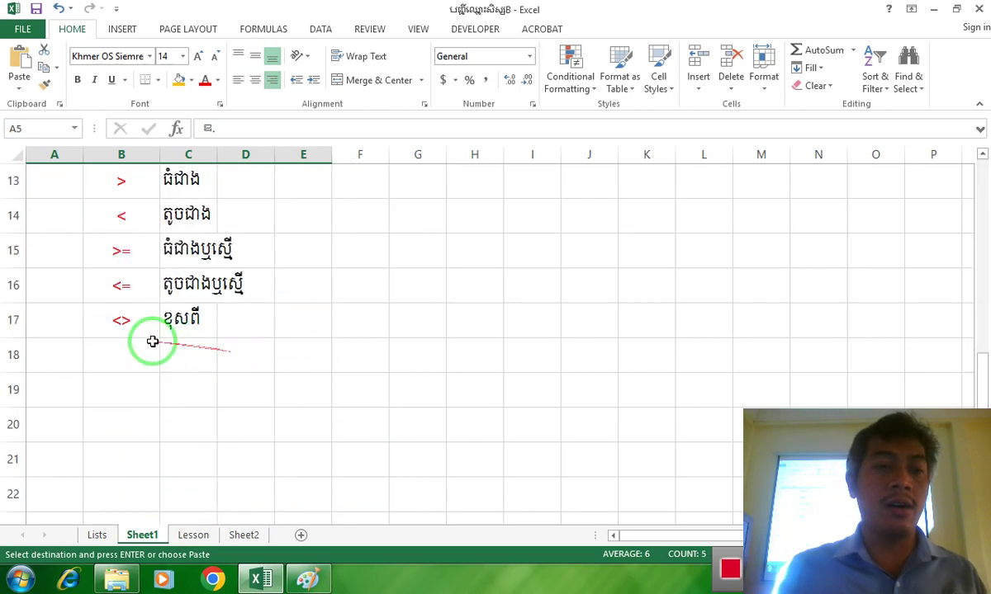
left_click(49, 354)
key("Return")
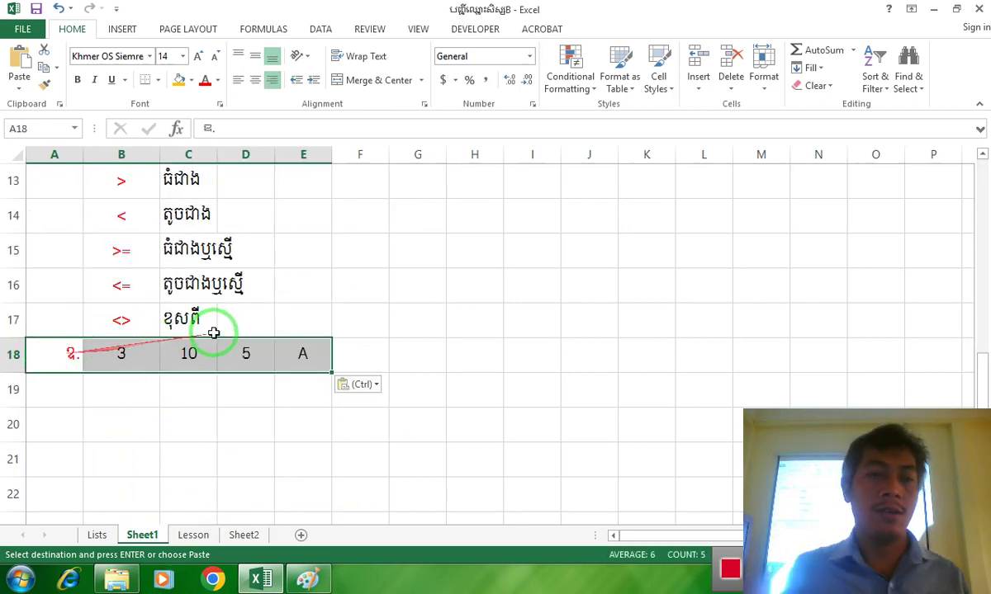
Extend the example data in row 18 with B in cell F18 and 5 in cell G18
left_click(355, 355)
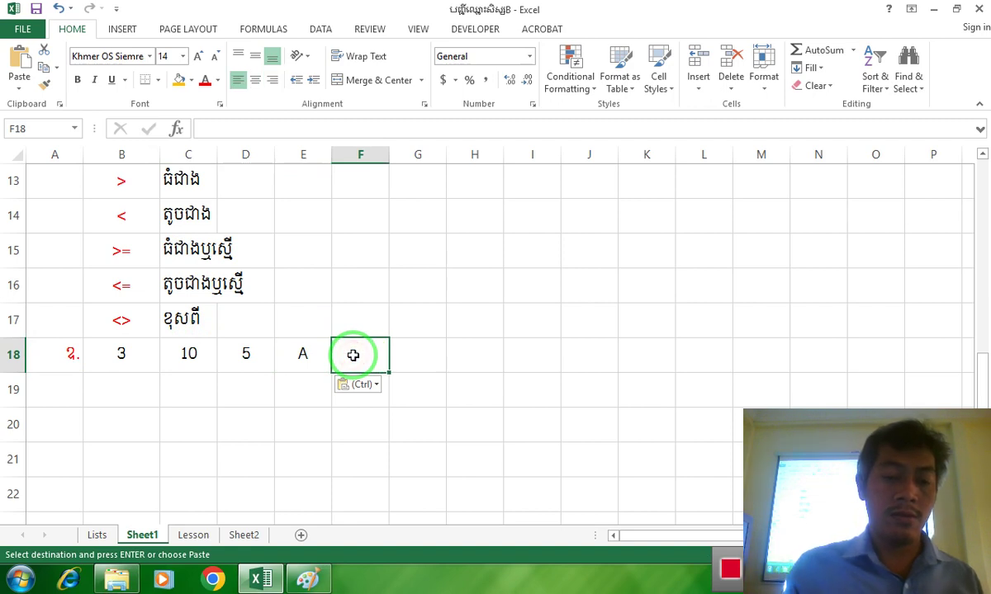
type("សង")
key("Tab")
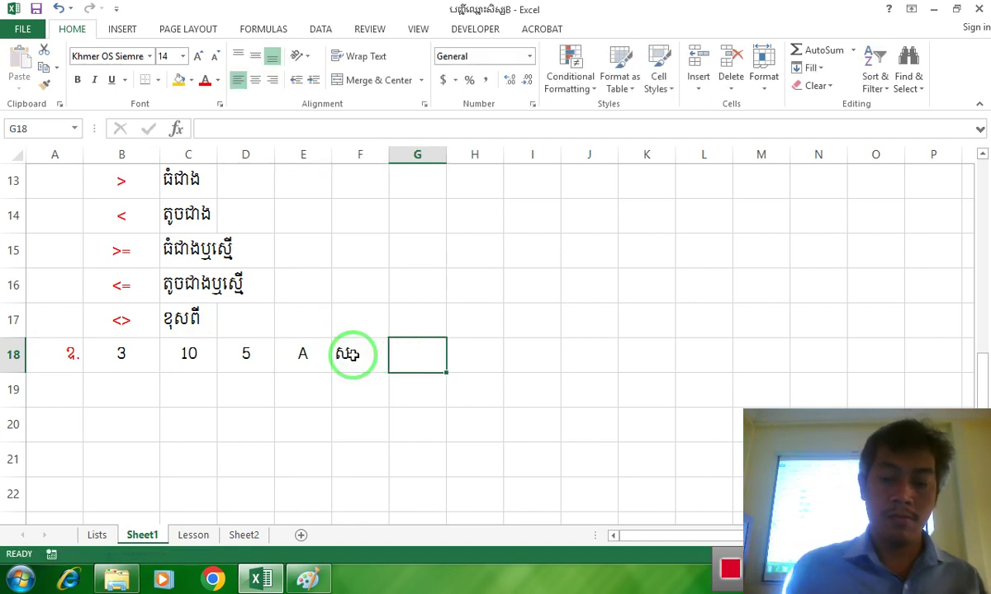
left_click(348, 354)
type("B")
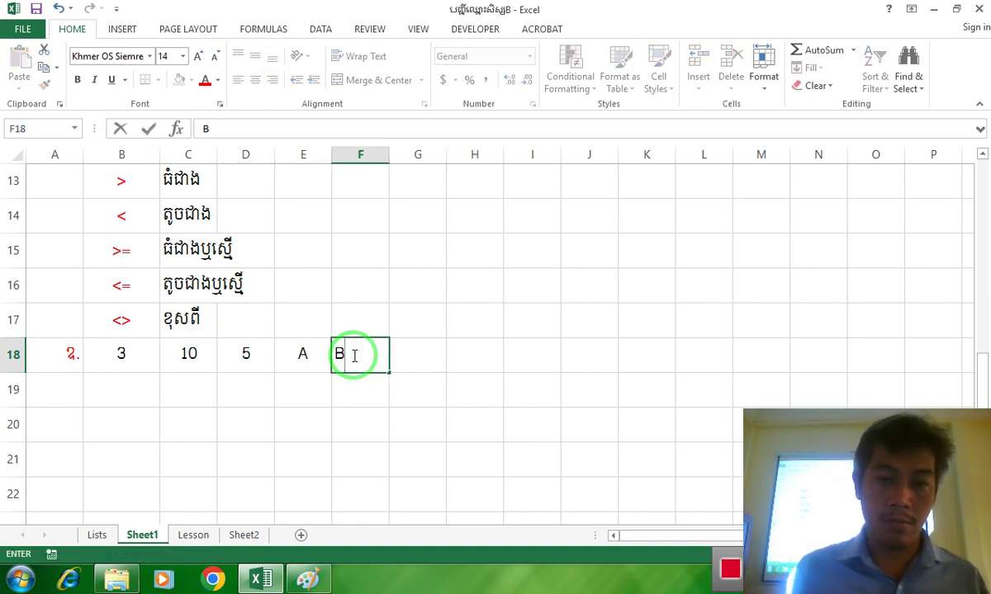
key("Tab")
type("5")
key("Return")
Give the example cells B18:G18 an orange fill and apply all borders to them
left_click_drag(121, 367, 439, 343)
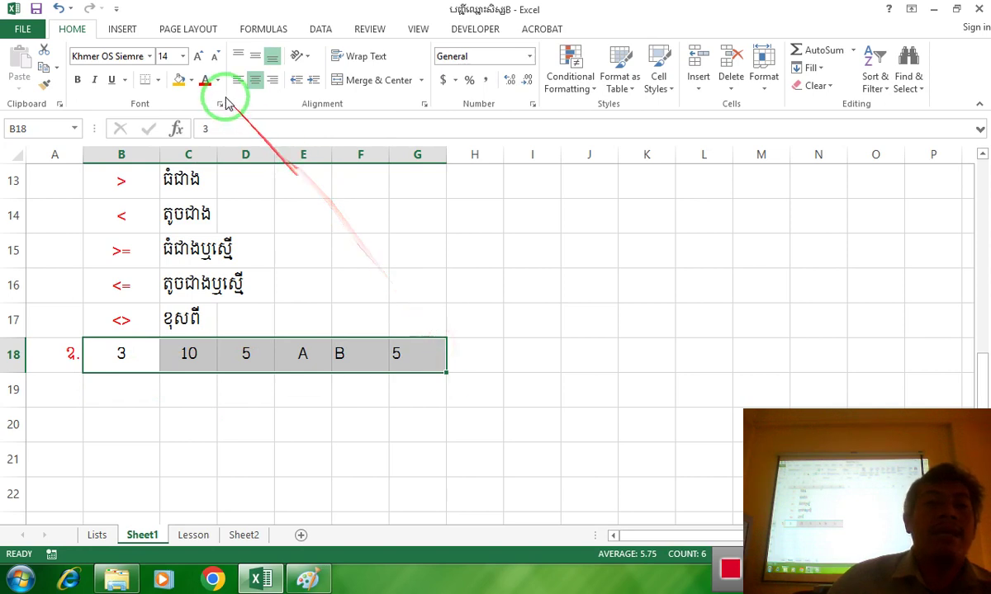
left_click(180, 80)
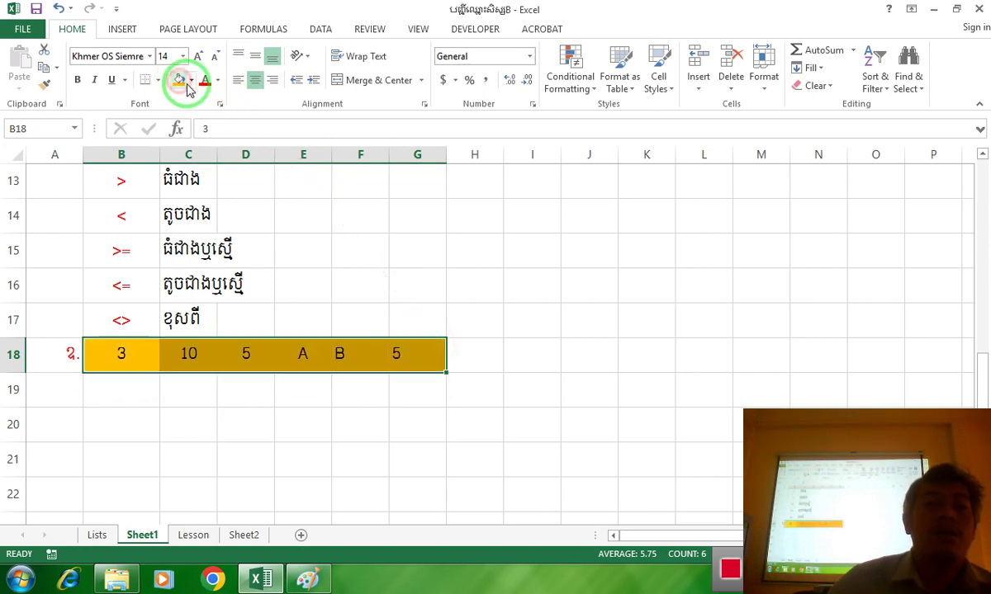
left_click(190, 80)
left_click(157, 80)
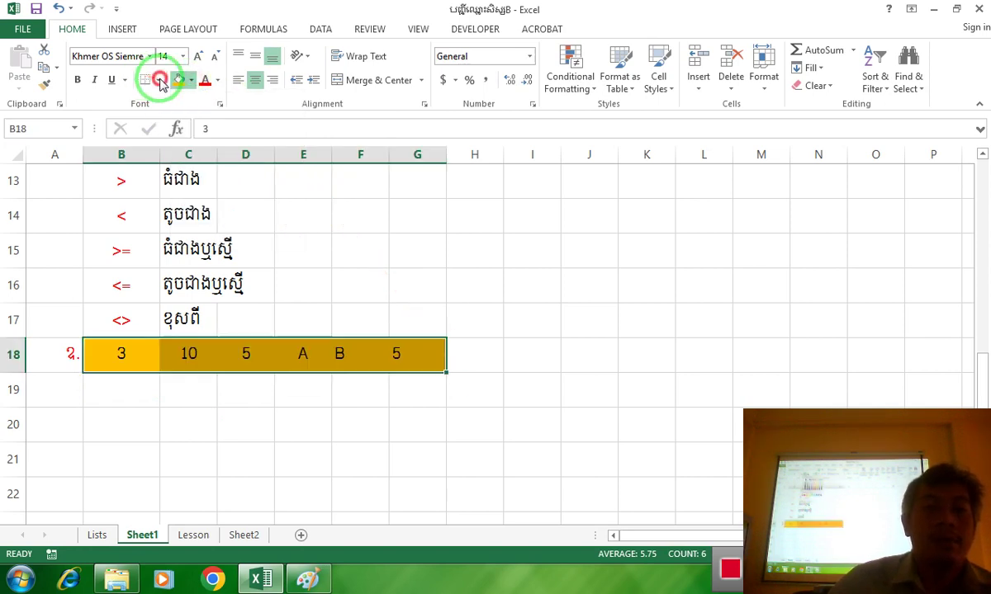
left_click(157, 80)
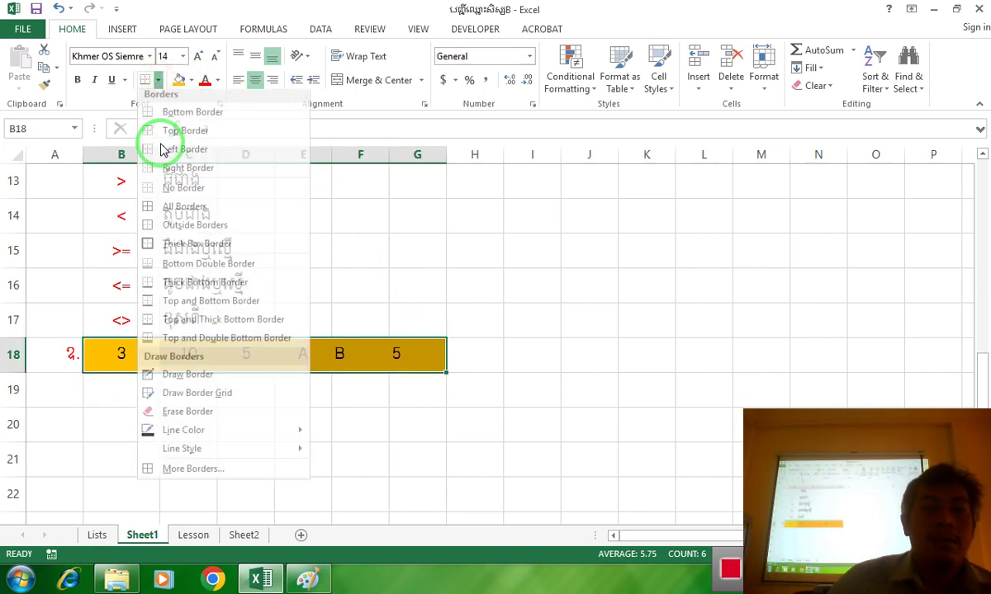
left_click(149, 213)
left_click(268, 419)
left_click(149, 398)
left_click(248, 394)
left_click(305, 392)
left_click(422, 355)
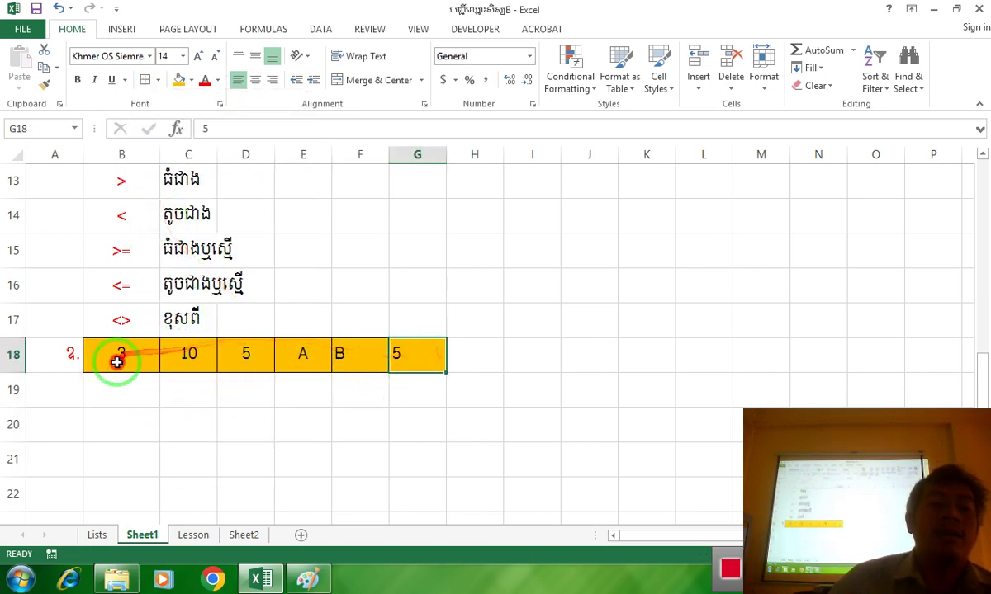
Center the contents of cells B18:G18 horizontally
left_click_drag(115, 361, 401, 361)
left_click(258, 81)
left_click(258, 81)
Enter the formula =COUNTIF(B18:G18,5) in cell B19 to count the fives in the example row
left_click(115, 386)
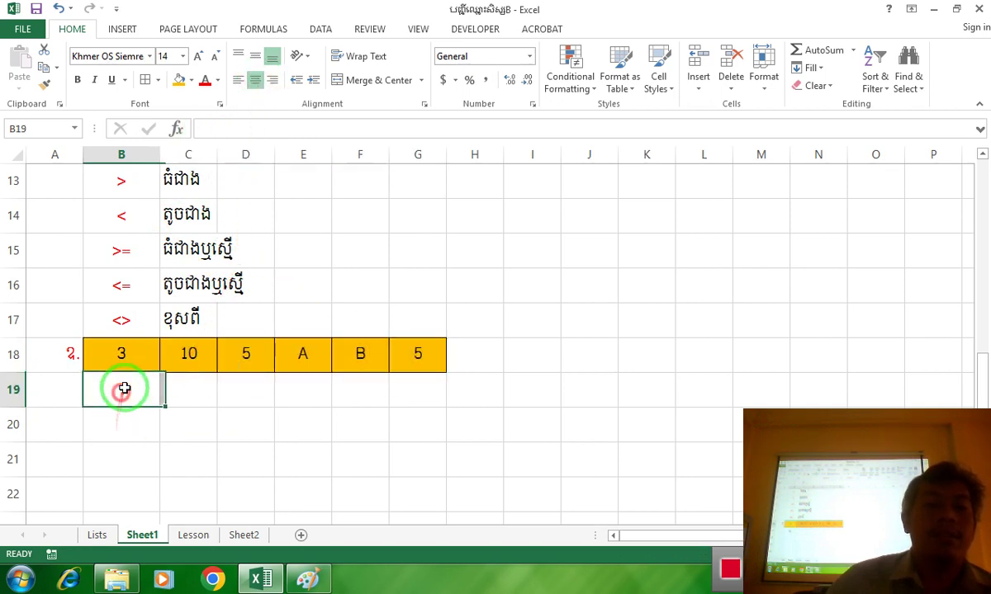
scroll(122, 353, "up", 1)
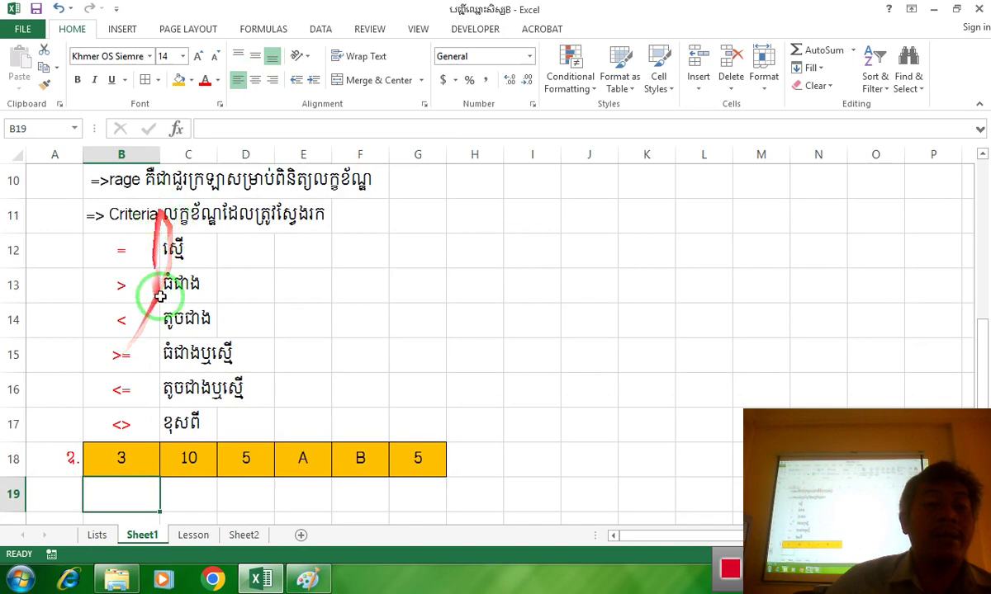
scroll(147, 308, "down", 1)
left_click(126, 355)
left_click_drag(128, 356, 421, 356)
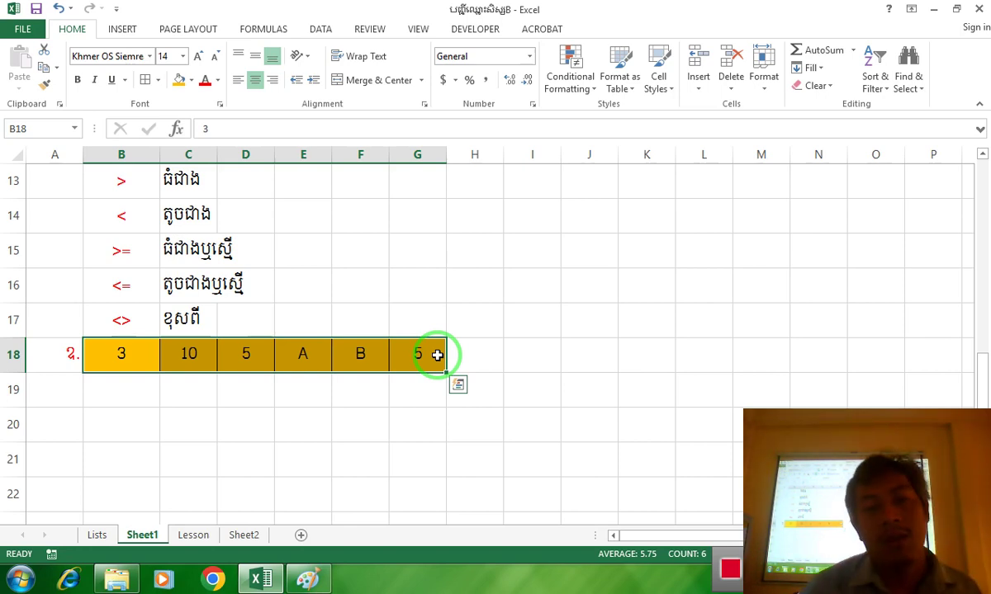
left_click(145, 396)
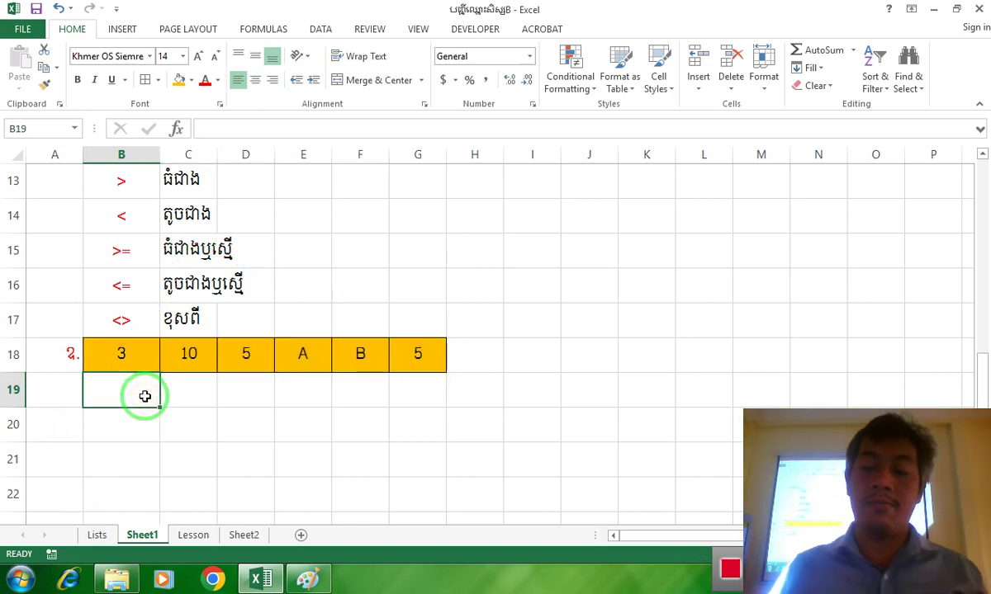
type("=Countif(")
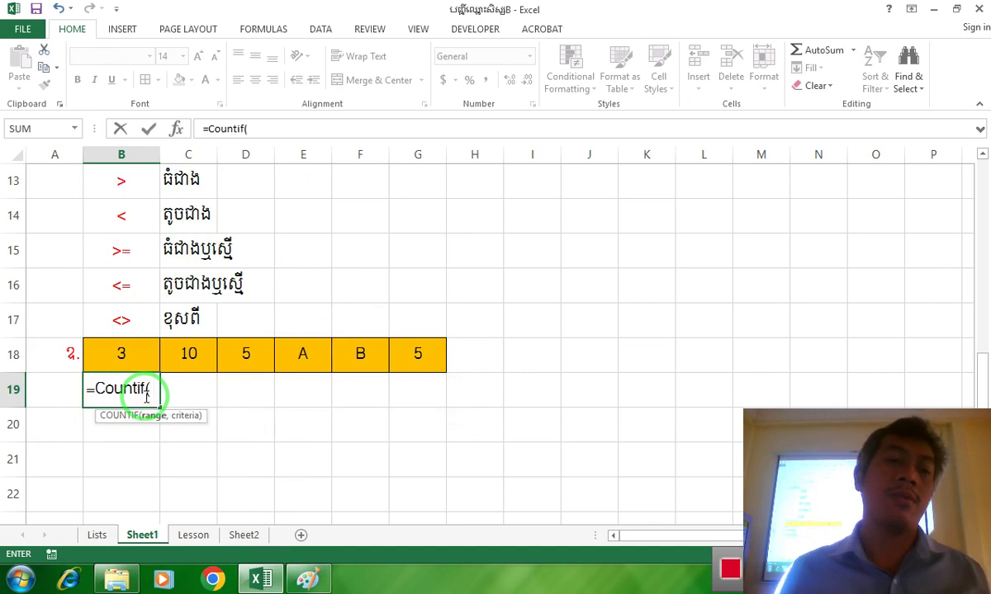
left_click_drag(140, 355, 420, 355)
type(",")
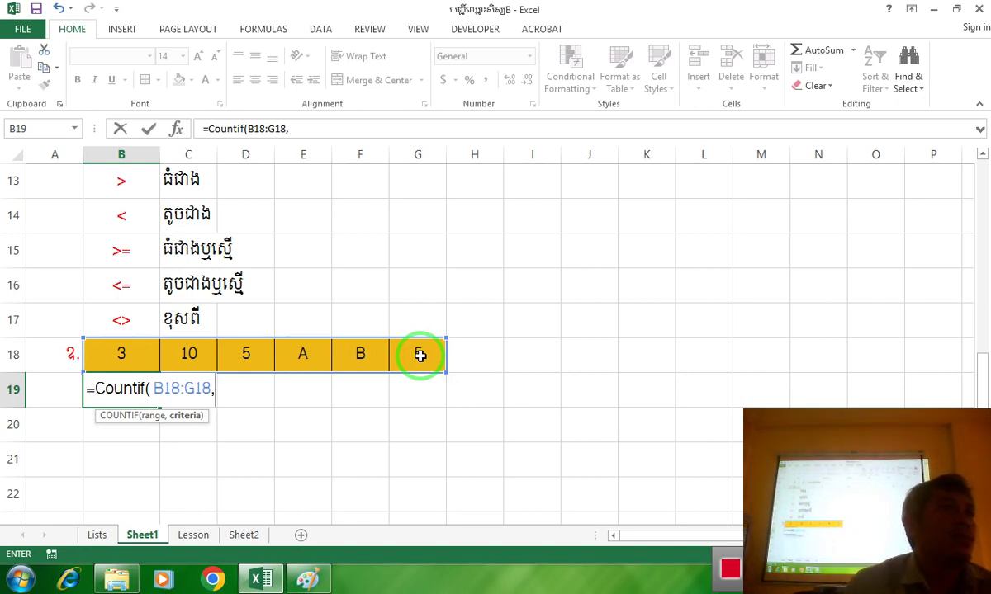
type("5)")
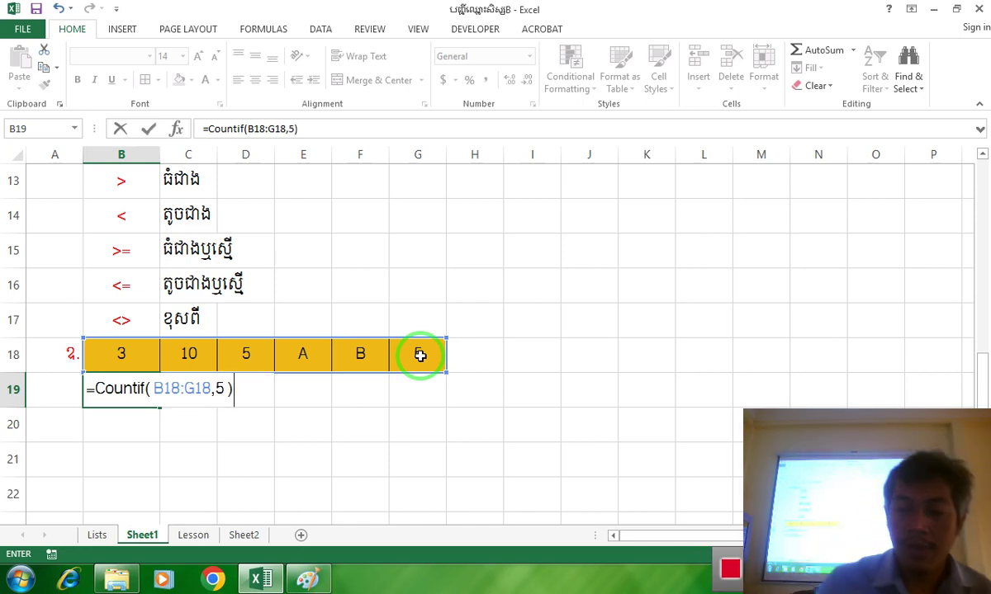
key("Return")
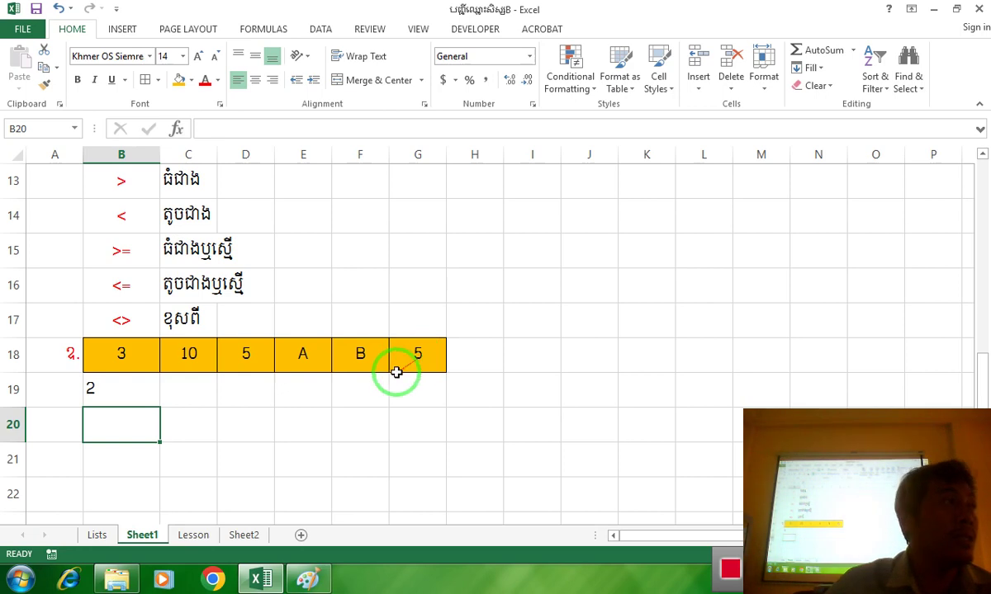
Replace the COUNTIF criterion in cell B19 with an unquoted A
double_click(116, 393)
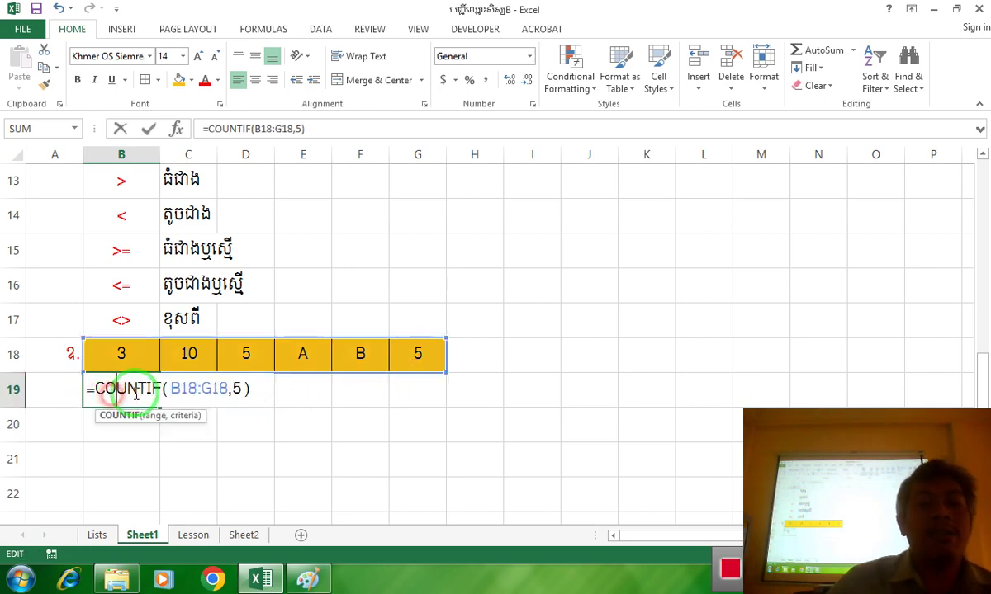
double_click(235, 388)
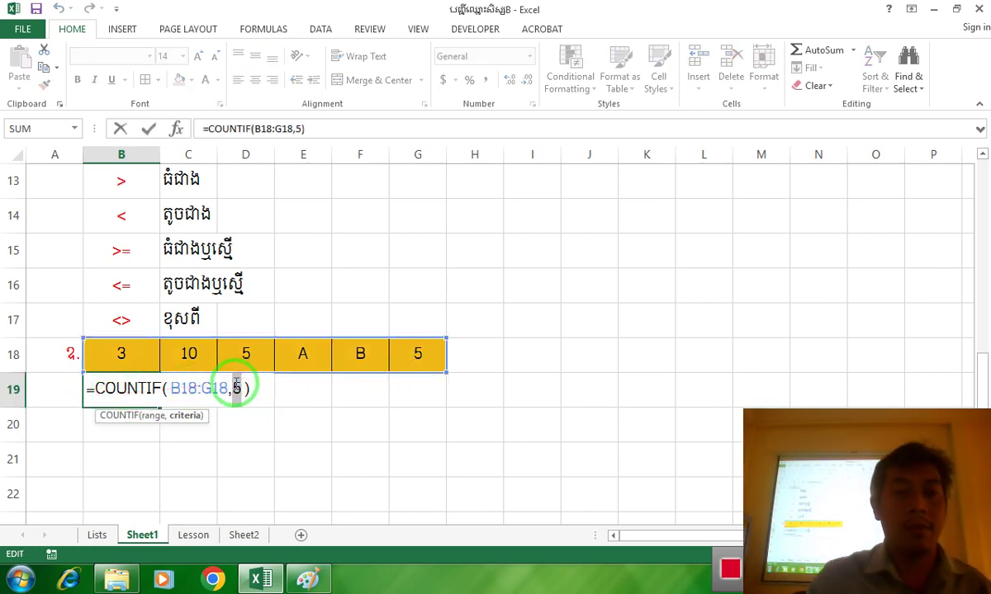
type("A")
key("Return")
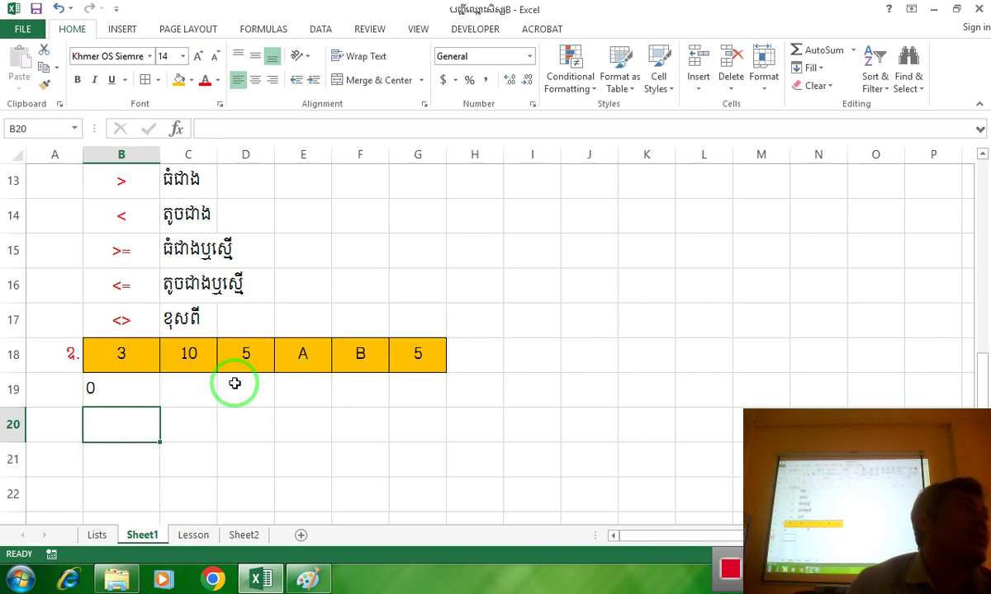
Enclose the criterion A in double quotes so B19 holds =COUNTIF(B18:G18,"A")
double_click(103, 398)
left_click(248, 390)
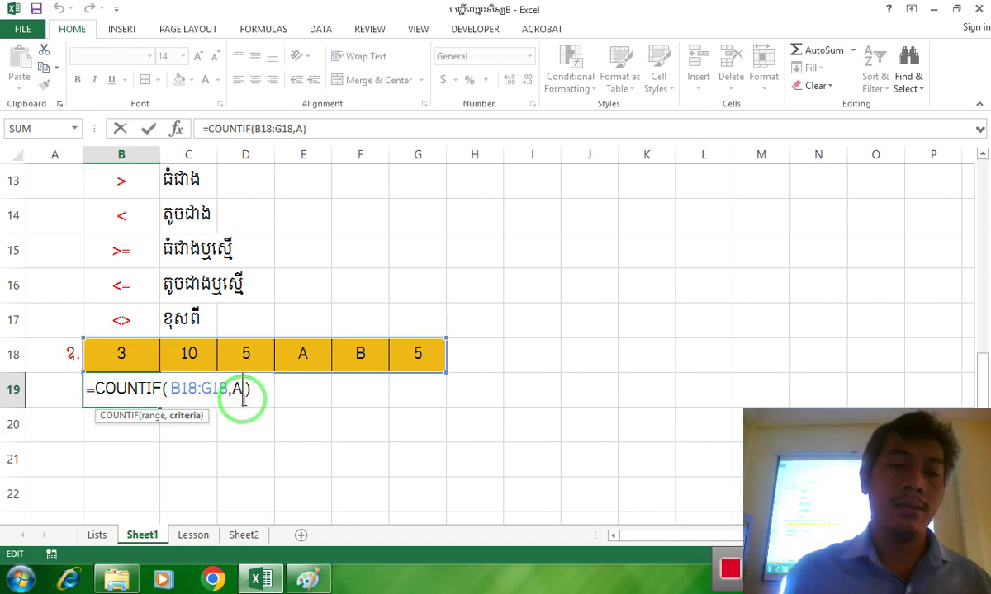
key("BackSpace")
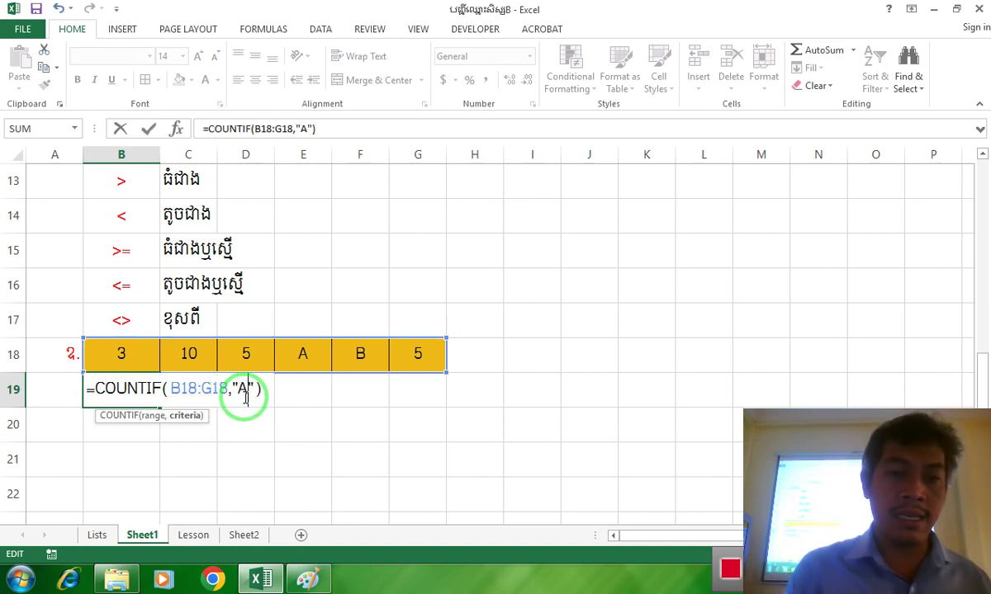
key("Return")
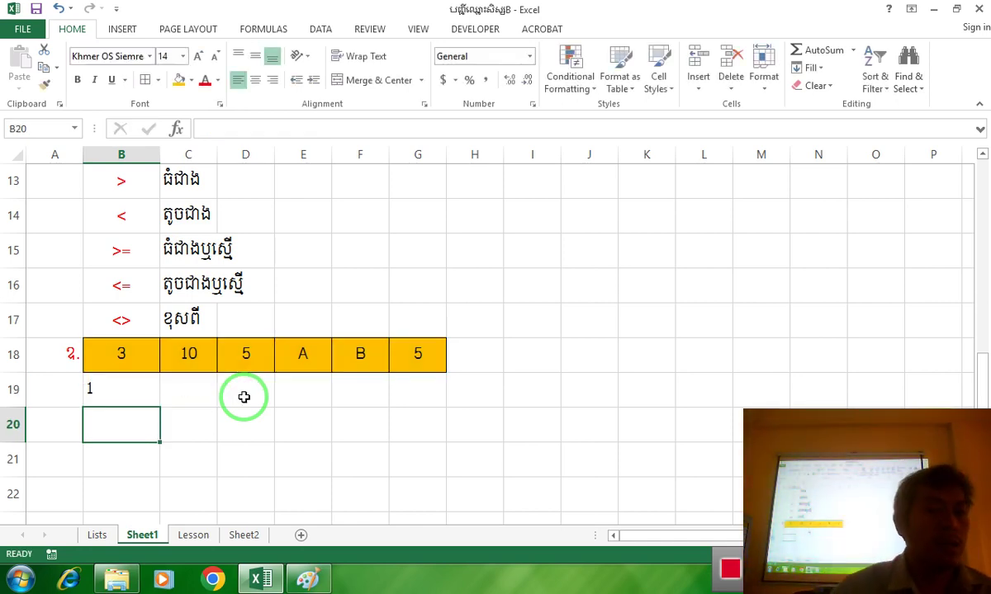
Turn the COUNTIF formula in B19 into displayed text by putting an apostrophe before its equals sign
left_click(122, 382)
double_click(90, 397)
left_click(90, 397)
type("ំ=COUNTIF(B18:G18,\"A")
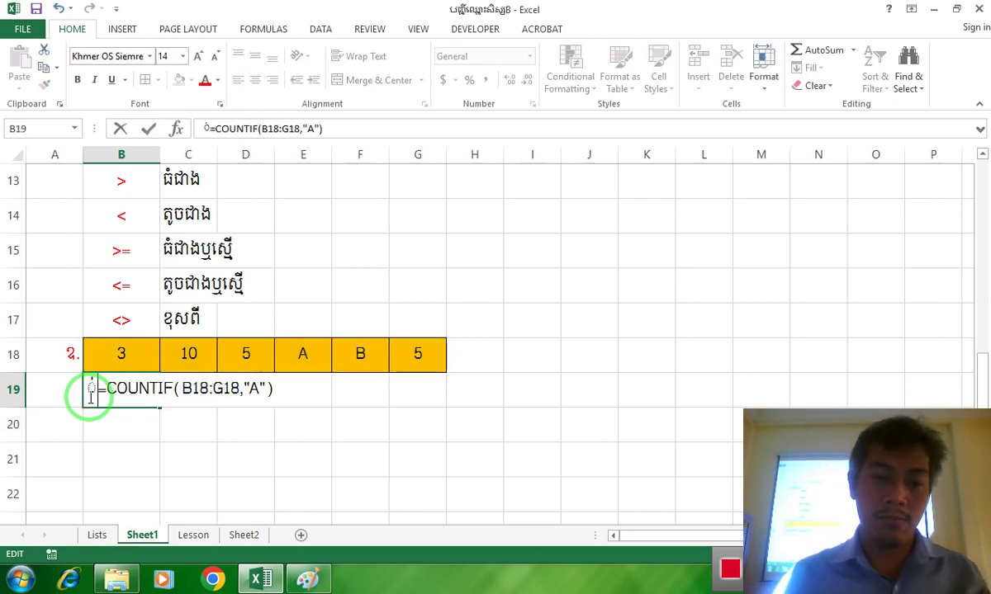
key("BackSpace")
type("'")
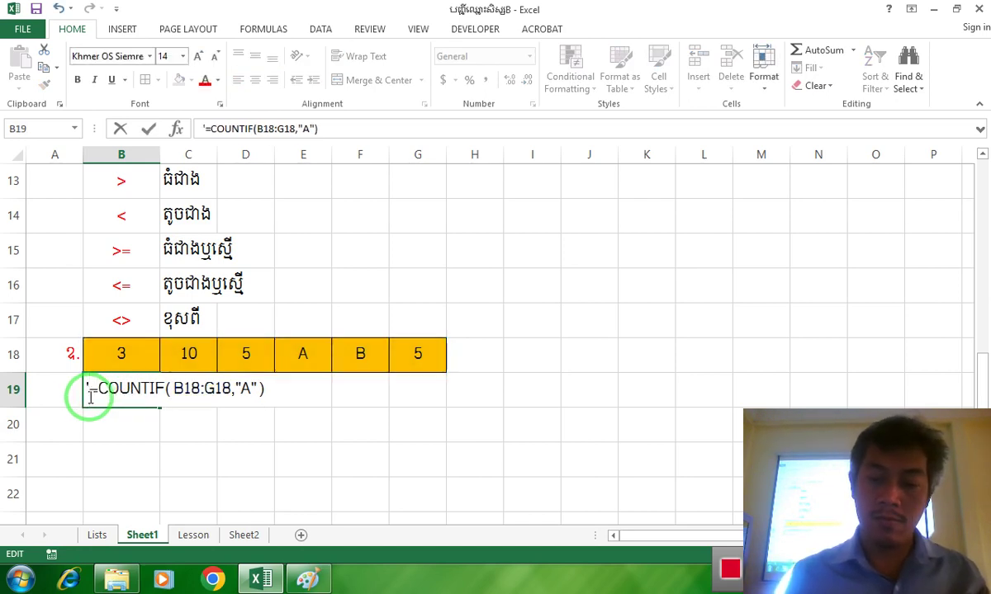
key("Return")
Enter the arrow => as text in cell F19, beside the displayed COUNTIF formula
left_click(324, 391)
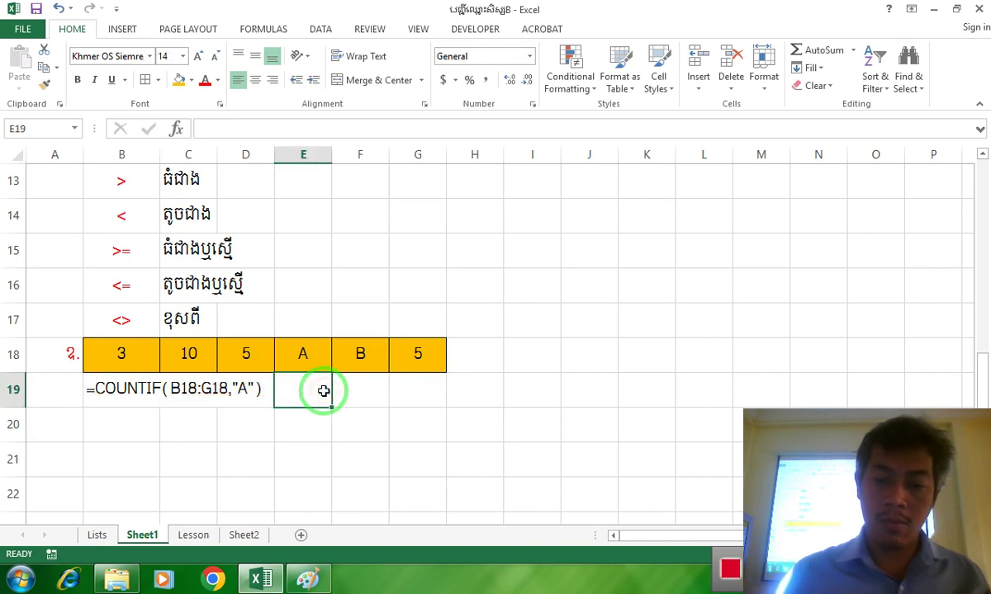
key("Tab")
type("=")
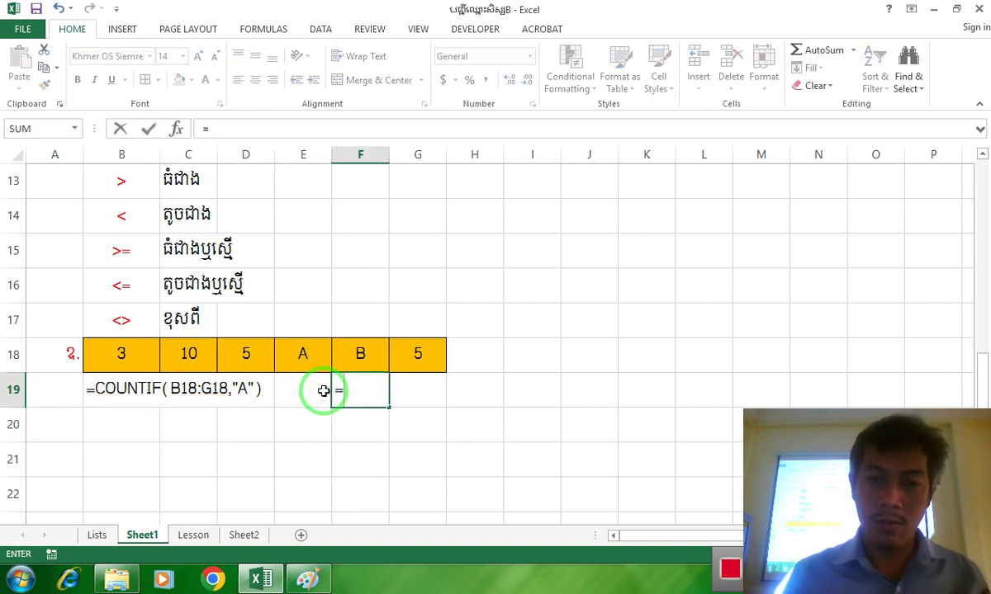
type(">")
left_click(335, 393)
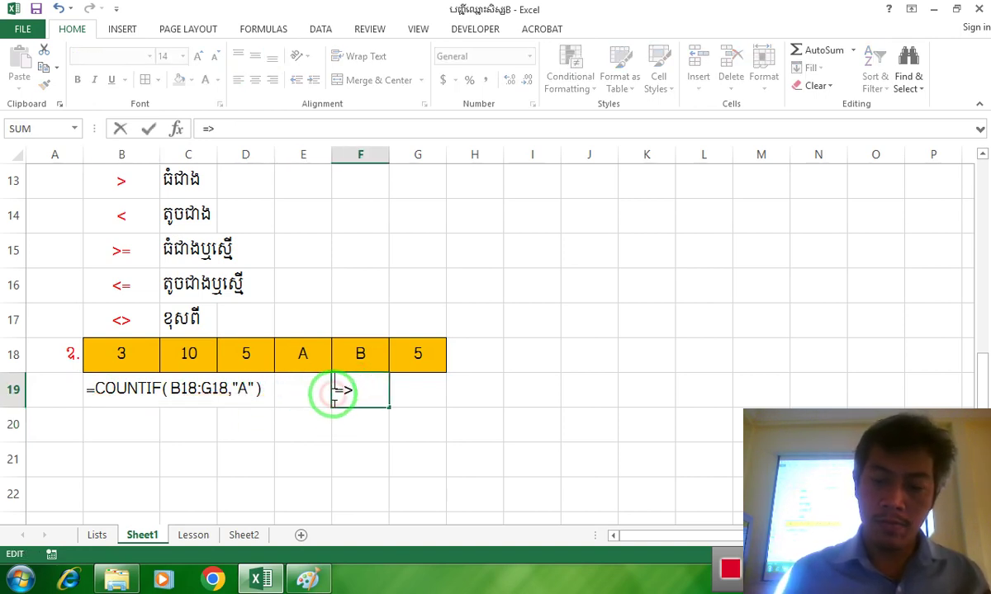
type("'")
key("Return")
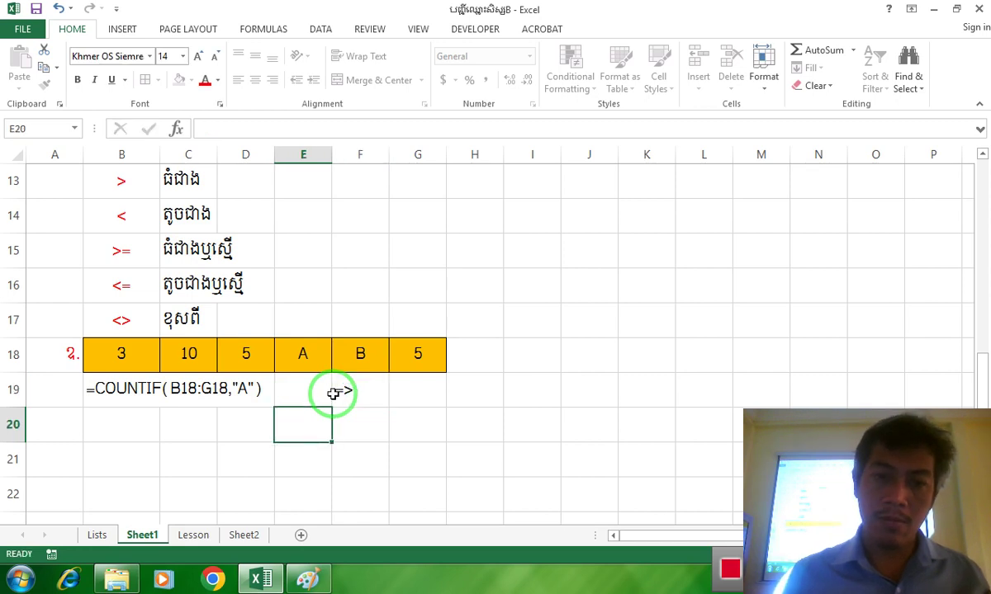
Enter the result 1 in cell G19, beside the arrow of the first COUNTIF example
left_click(400, 388)
type("1")
left_click(375, 449)
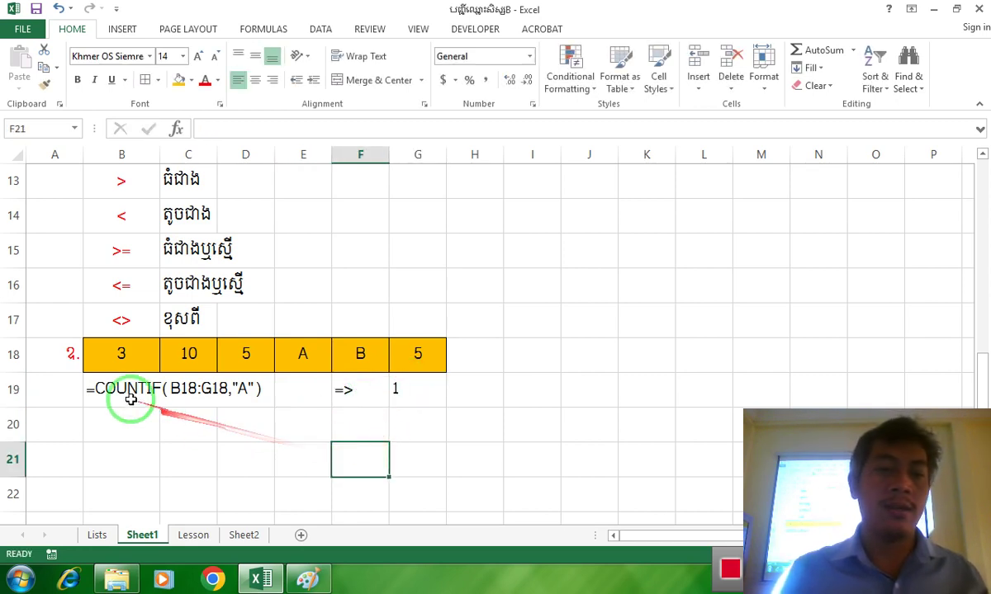
Start a COUNTIF formula in cell B20 with B18:G18 as its range
left_click(126, 401)
left_click(118, 429)
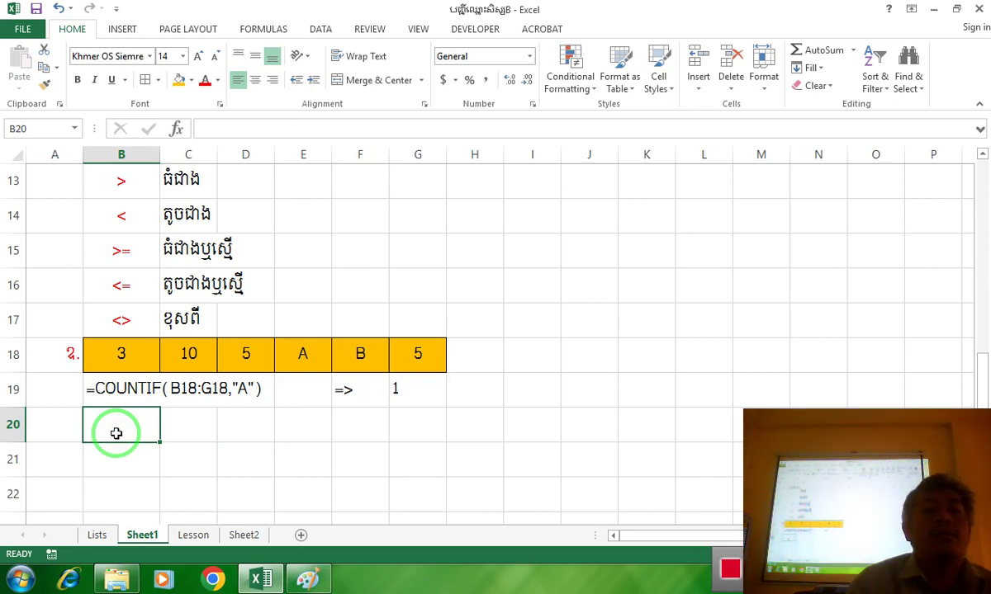
type("=")
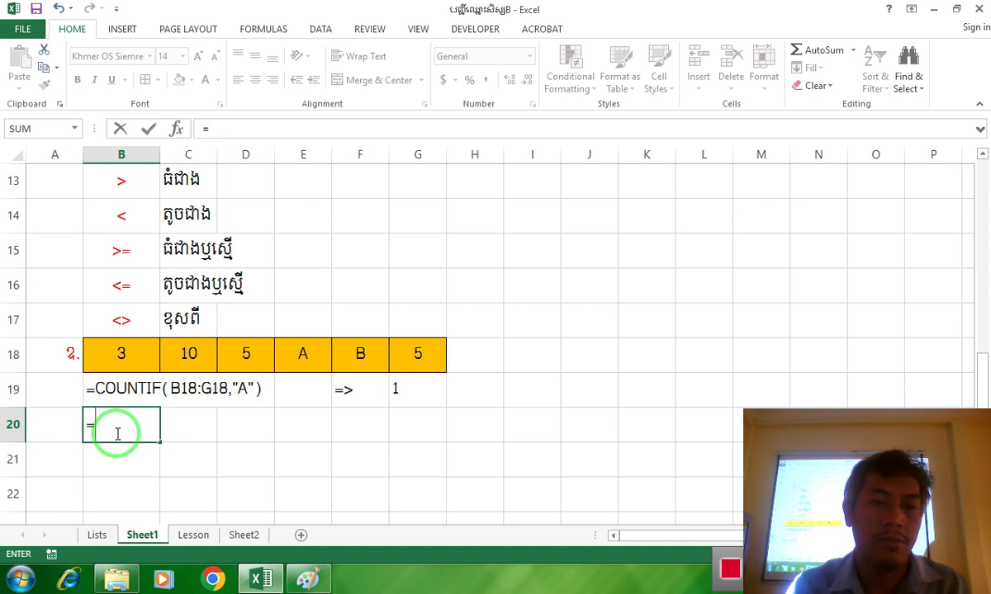
type("co")
type("u")
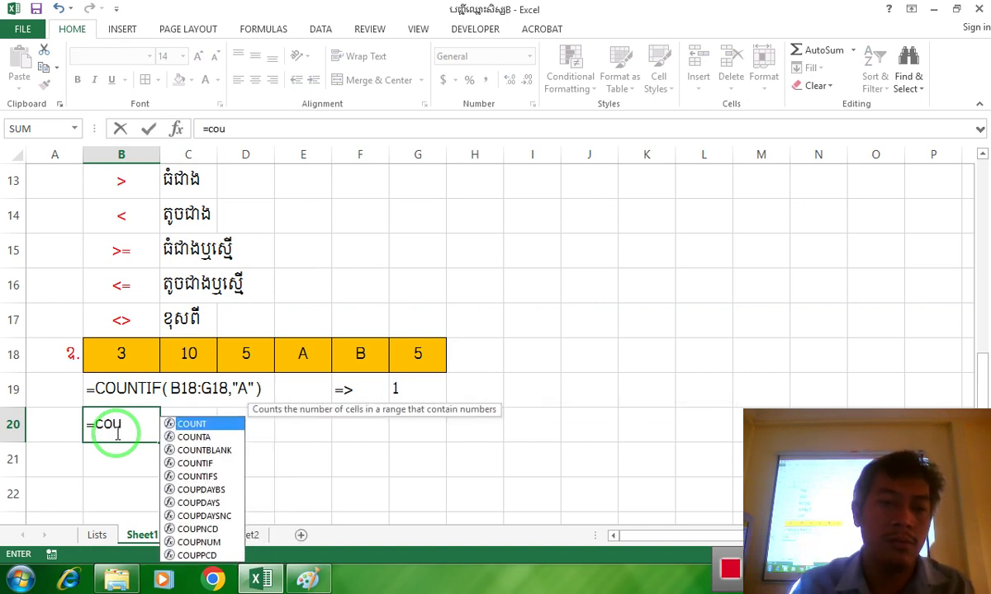
type("nti")
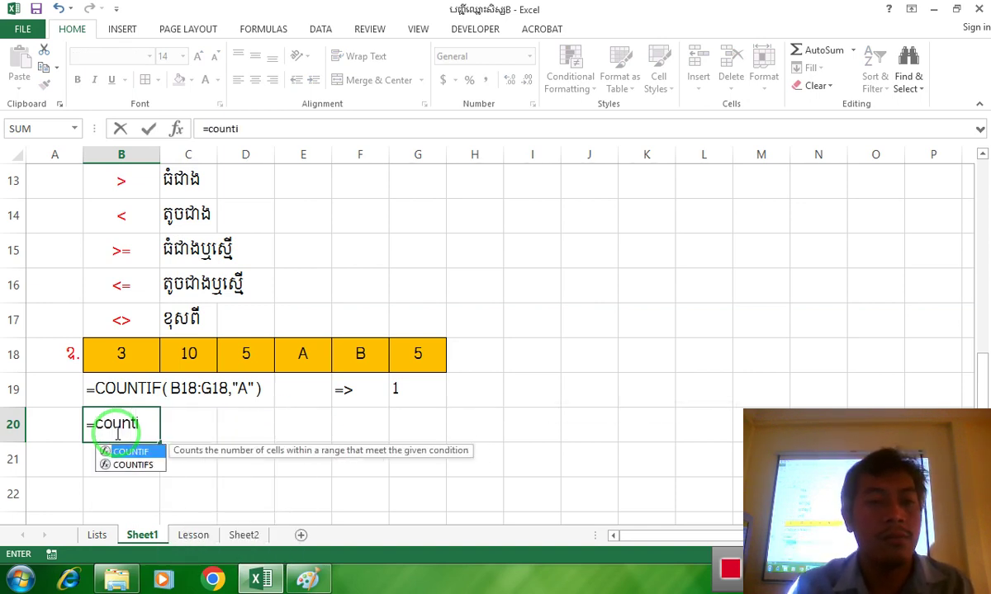
type("f(")
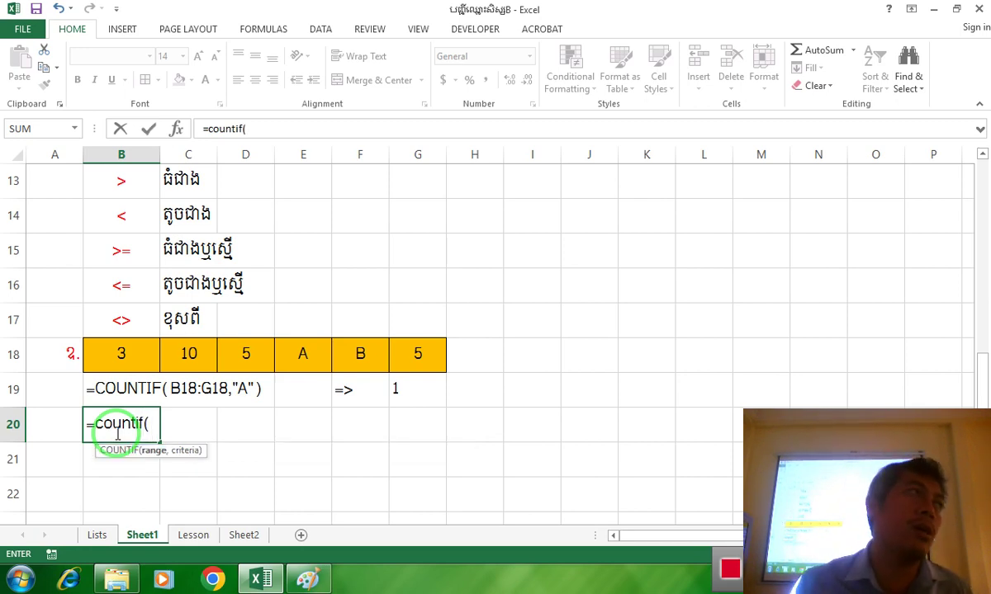
left_click_drag(142, 355, 435, 366)
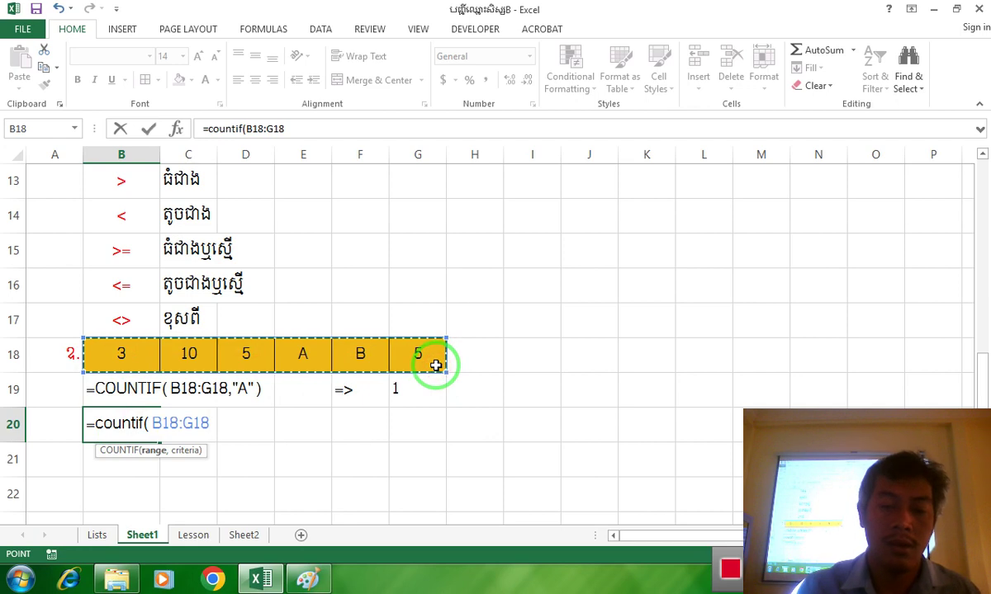
Try to complete the COUNTIF formula in B20 with the unquoted criterion >3
type(",")
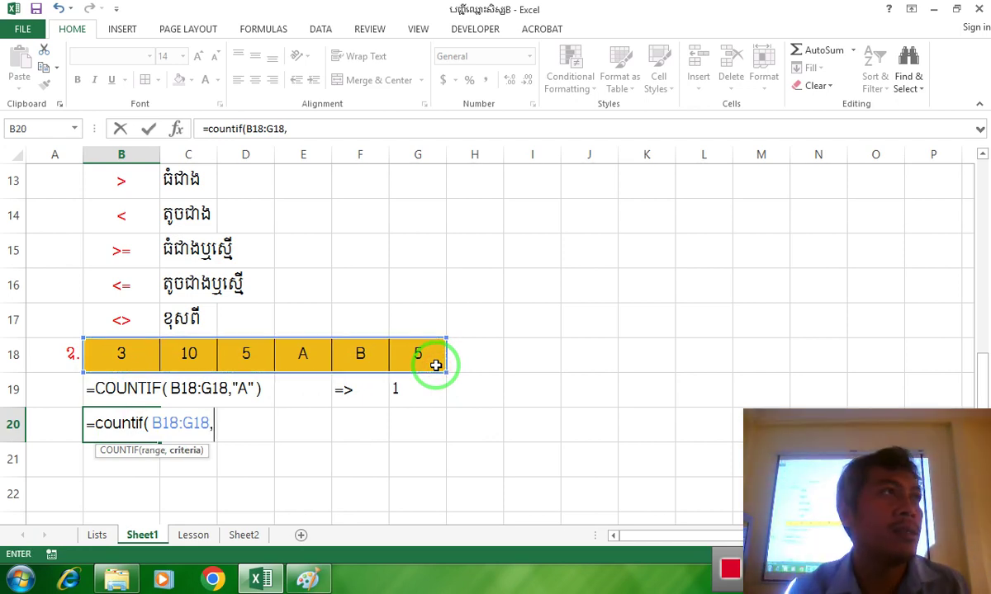
type(">")
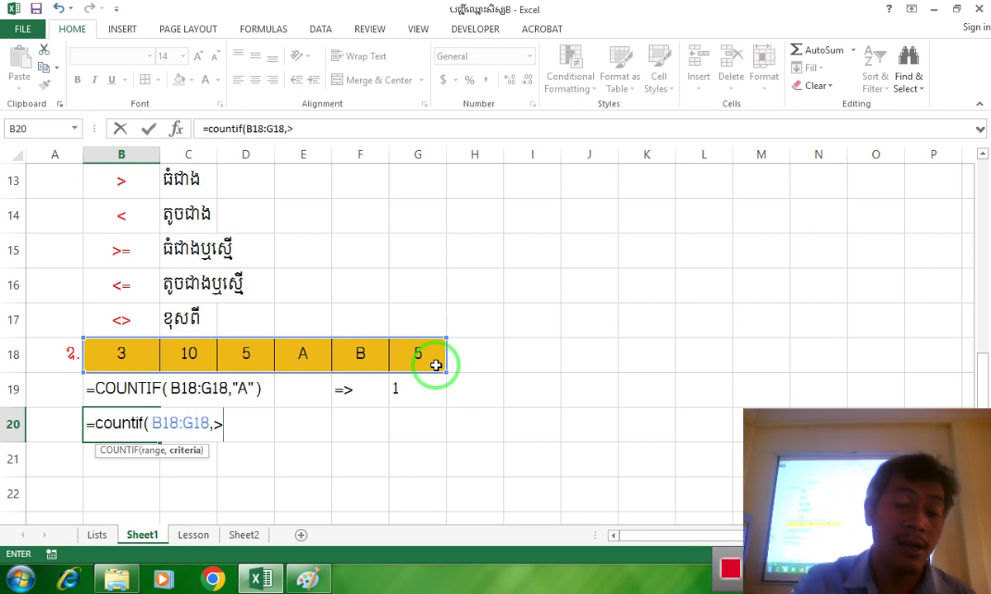
type("3")
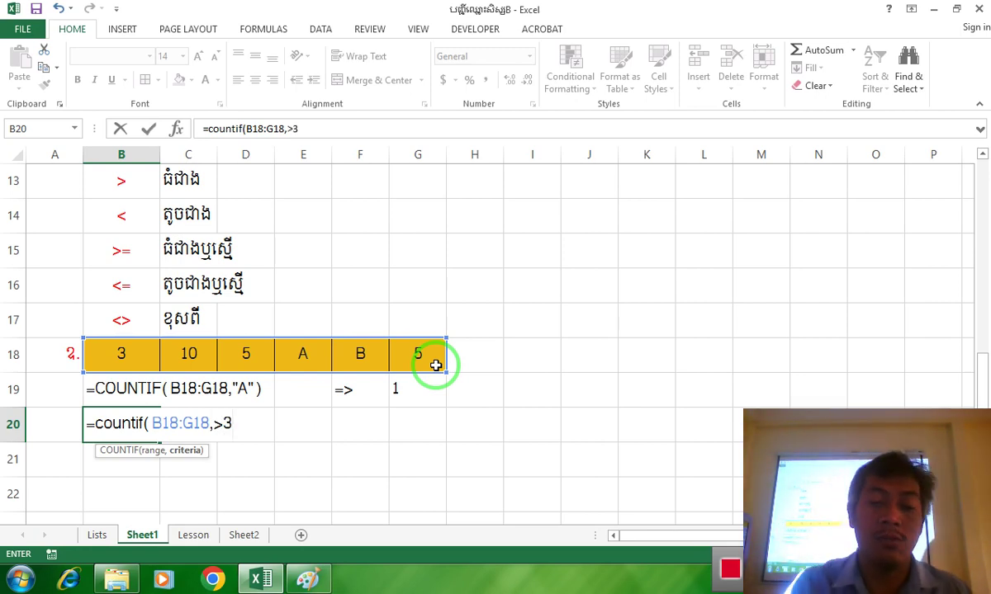
key("Return")
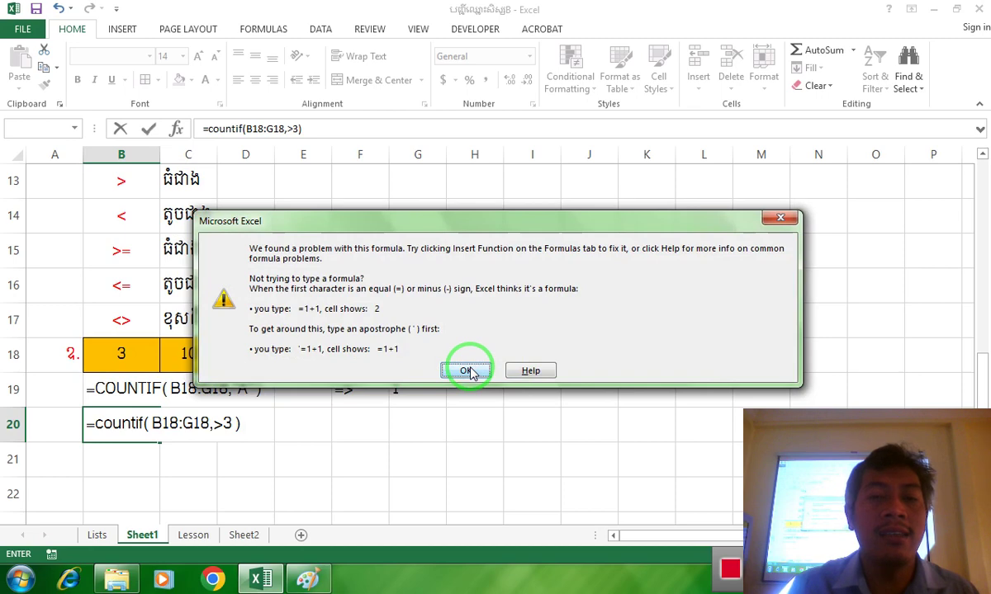
left_click(788, 217)
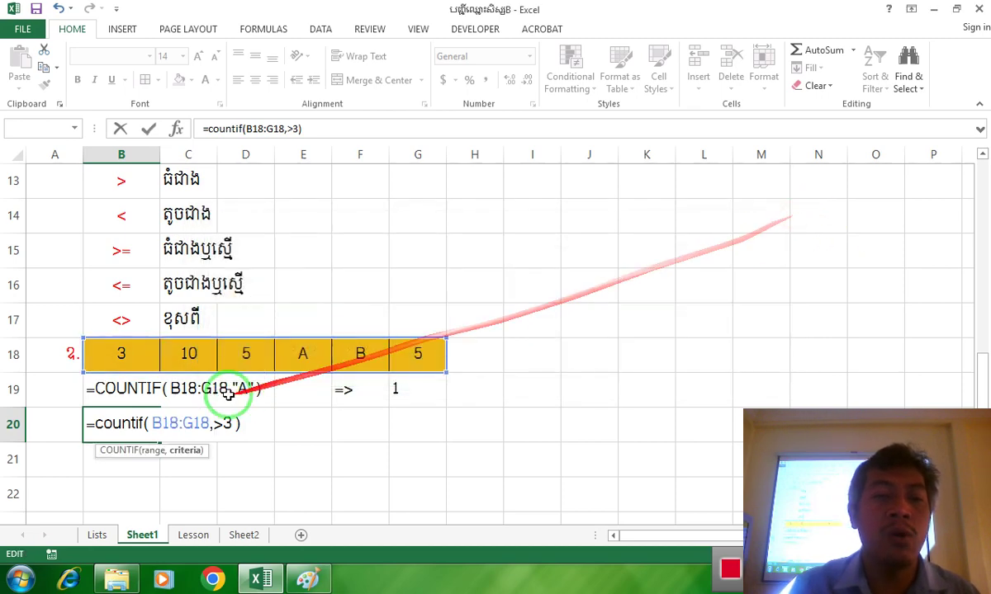
Enclose the criterion >3 in double quotes so B20 holds =COUNTIF(B18:G18,">3")
left_click(217, 423)
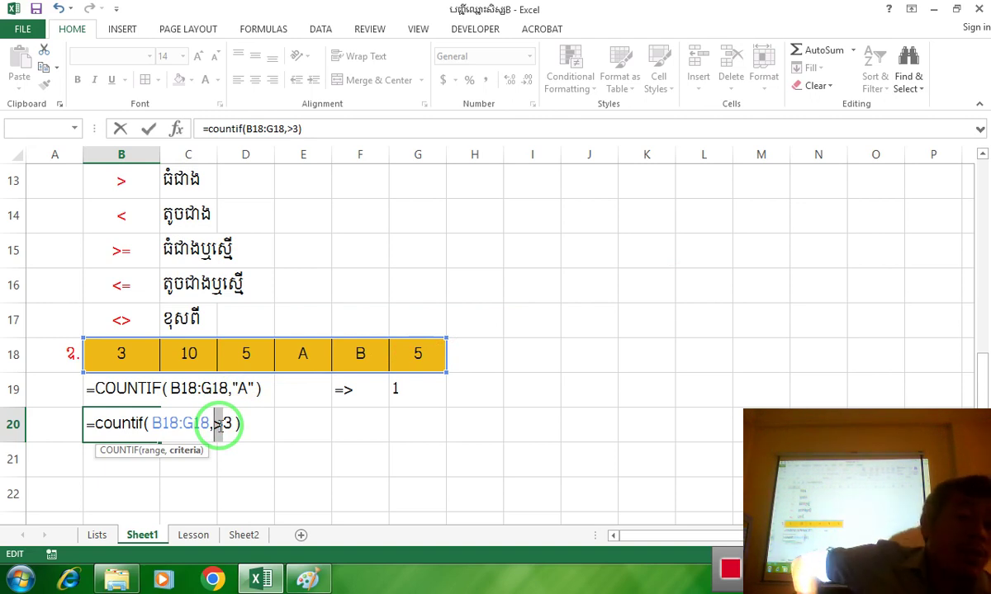
mouse_move(218, 423)
left_mouse_down()
mouse_move(191, 345)
mouse_move(137, 270)
mouse_move(132, 416)
left_mouse_up()
scroll(192, 345, "up", 1)
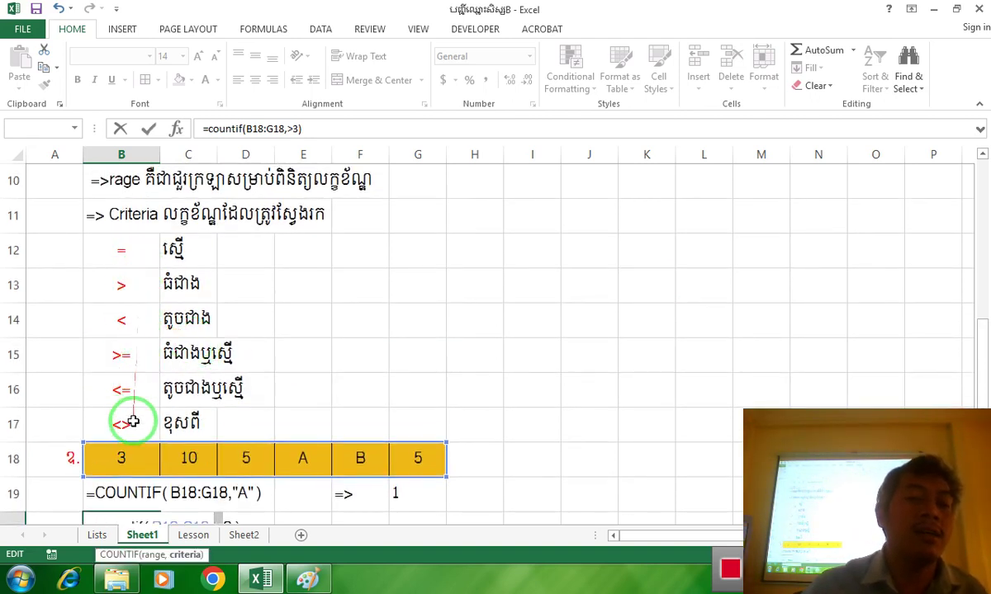
mouse_move(135, 320)
left_mouse_down()
mouse_move(132, 438)
mouse_move(140, 411)
left_mouse_up()
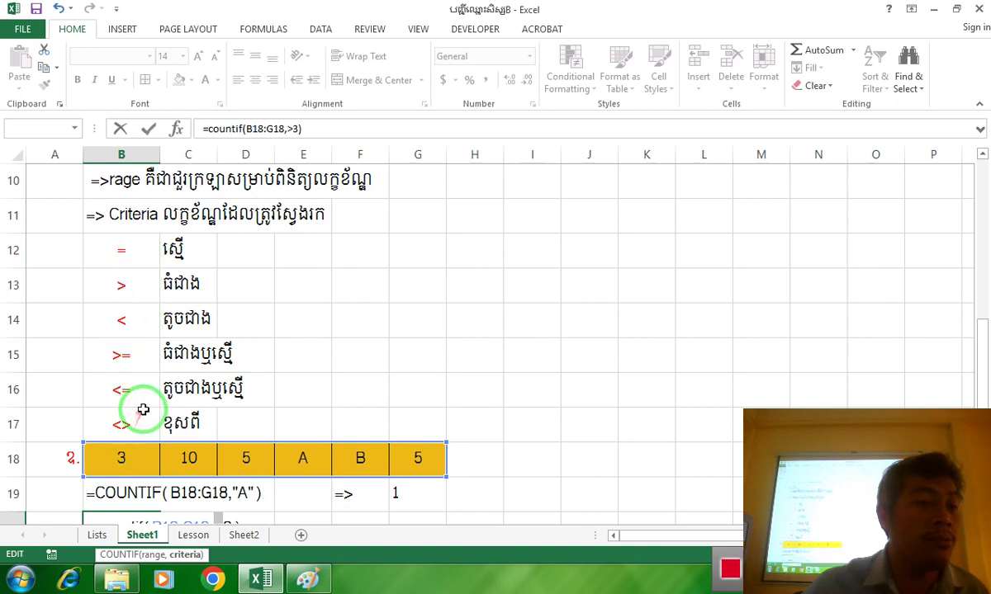
scroll(195, 403, "down", 1)
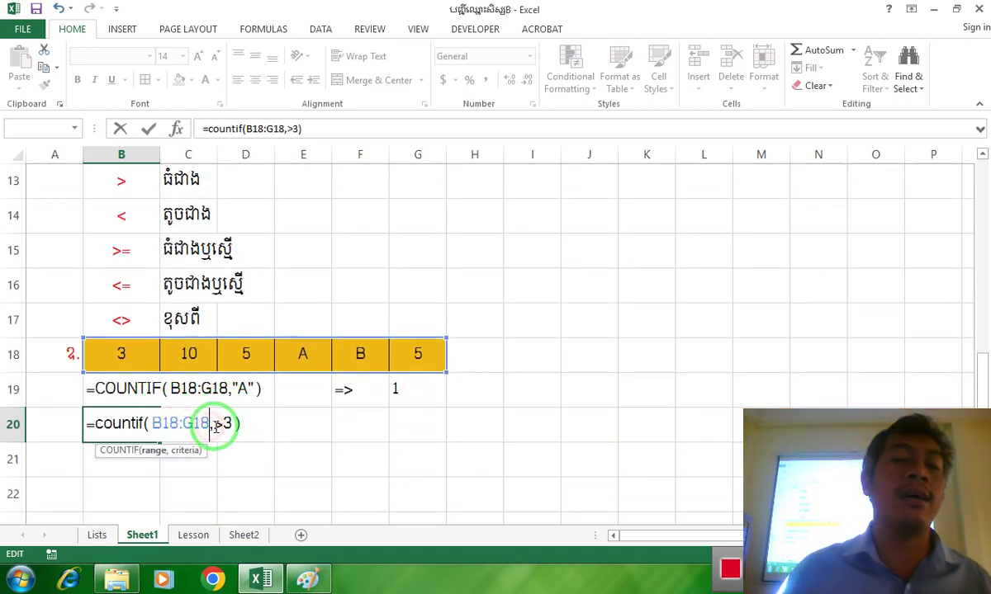
type("\"")
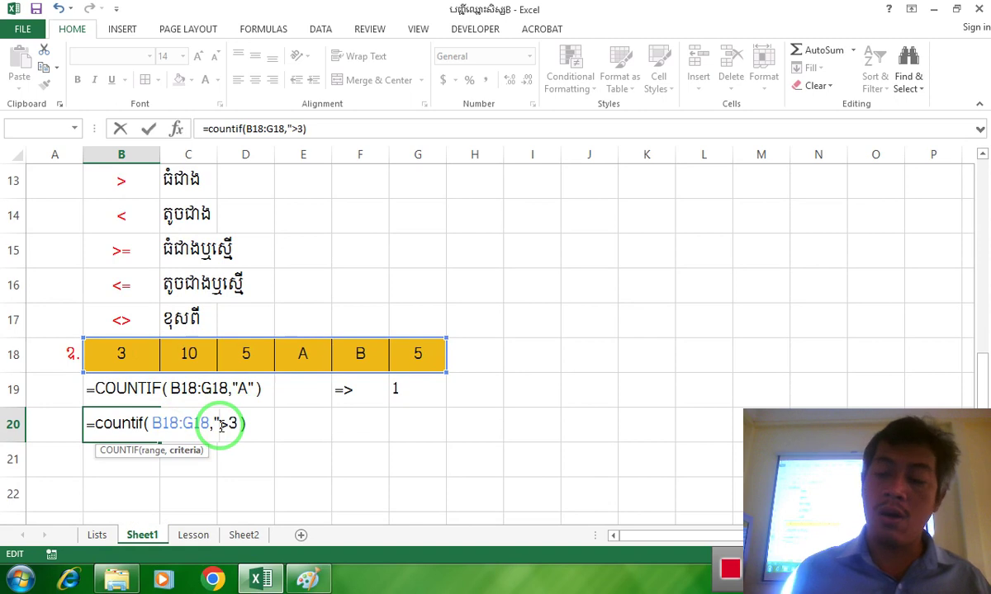
key("Right")
key("Right")
type("\"")
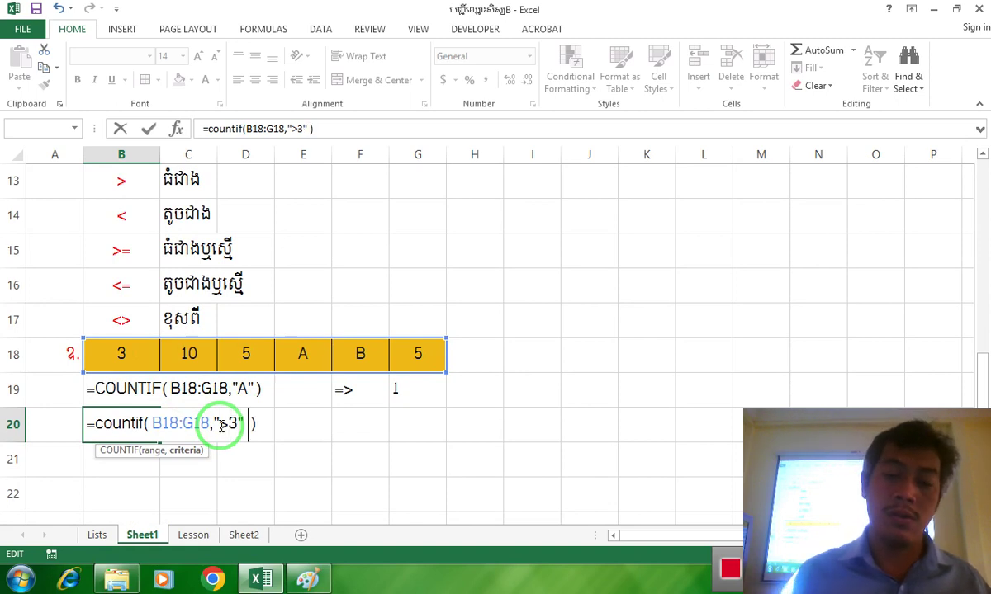
key("BackSpace")
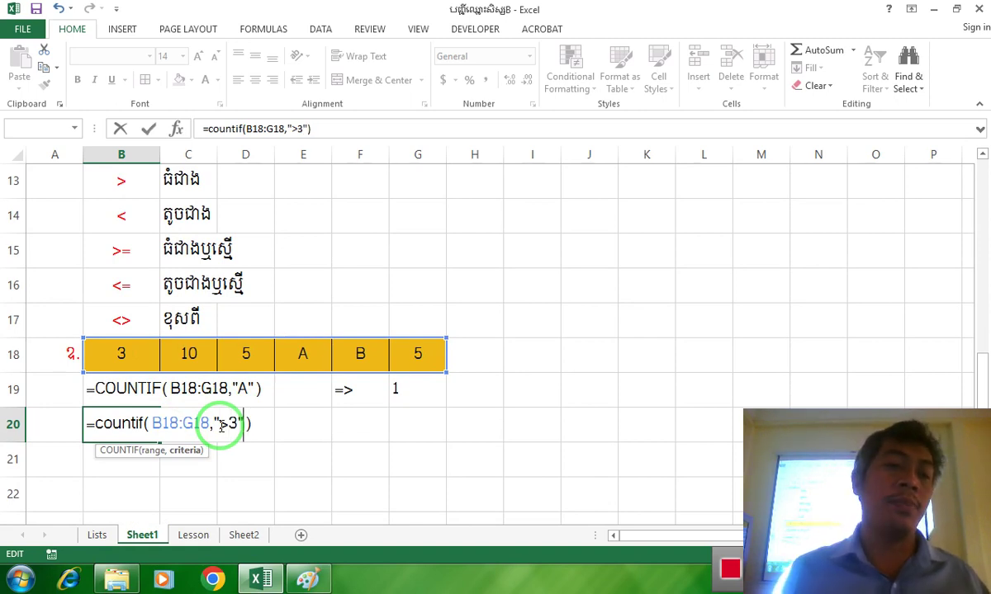
key("Return")
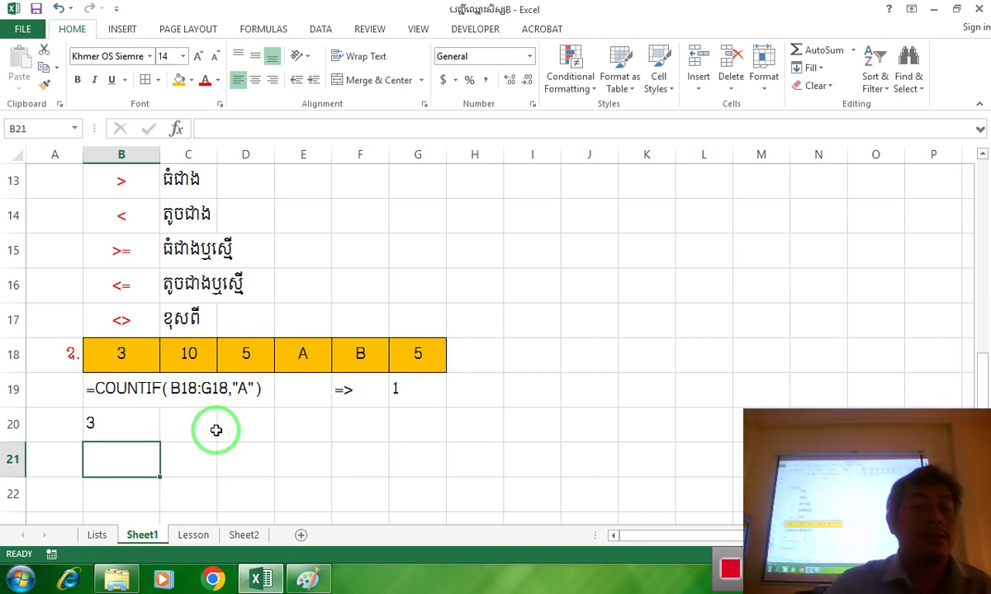
Turn the COUNTIF formula in B20 into displayed text by putting an apostrophe before its equals sign
double_click(137, 428)
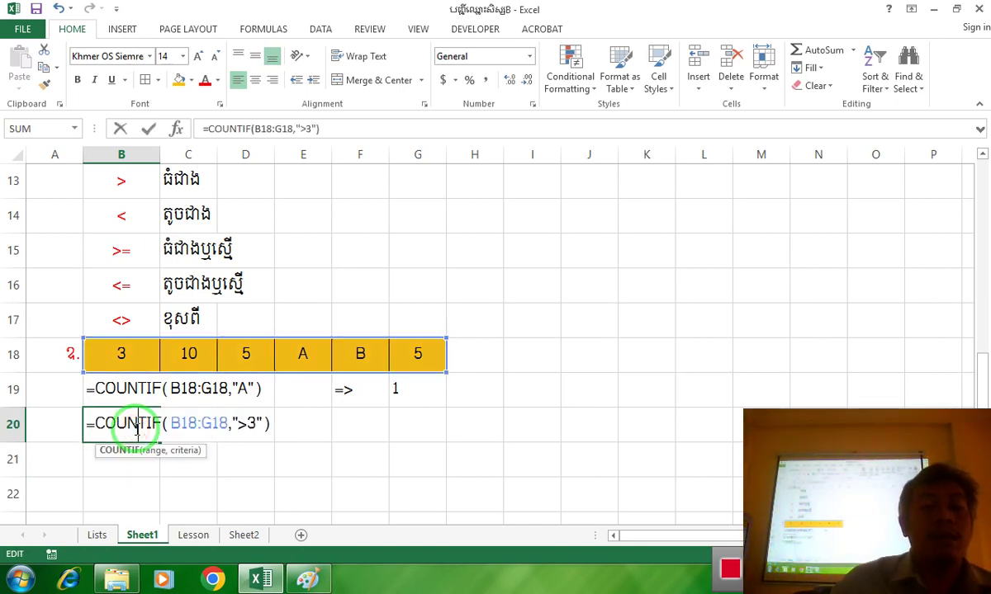
key("Return")
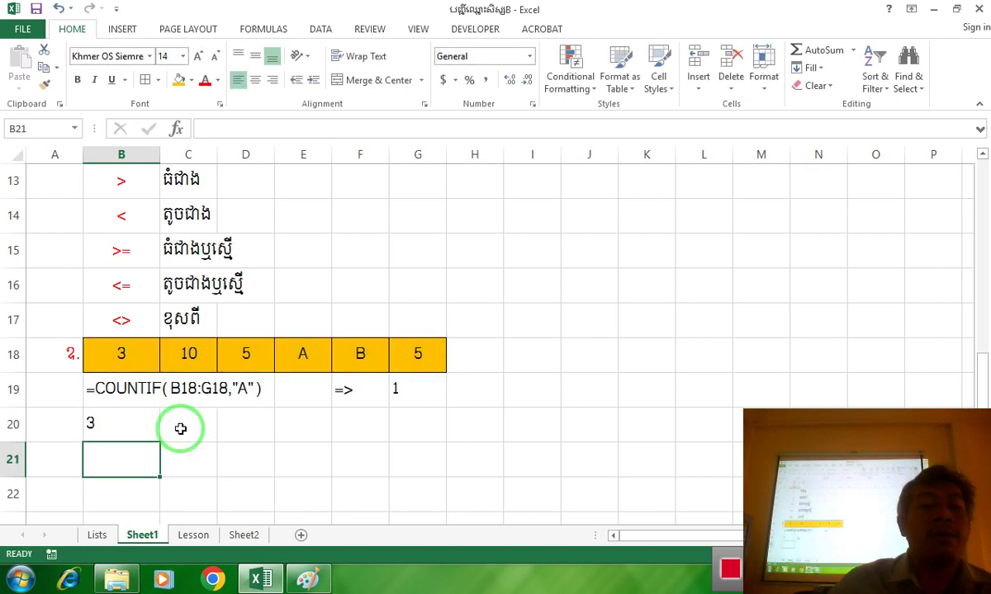
double_click(137, 423)
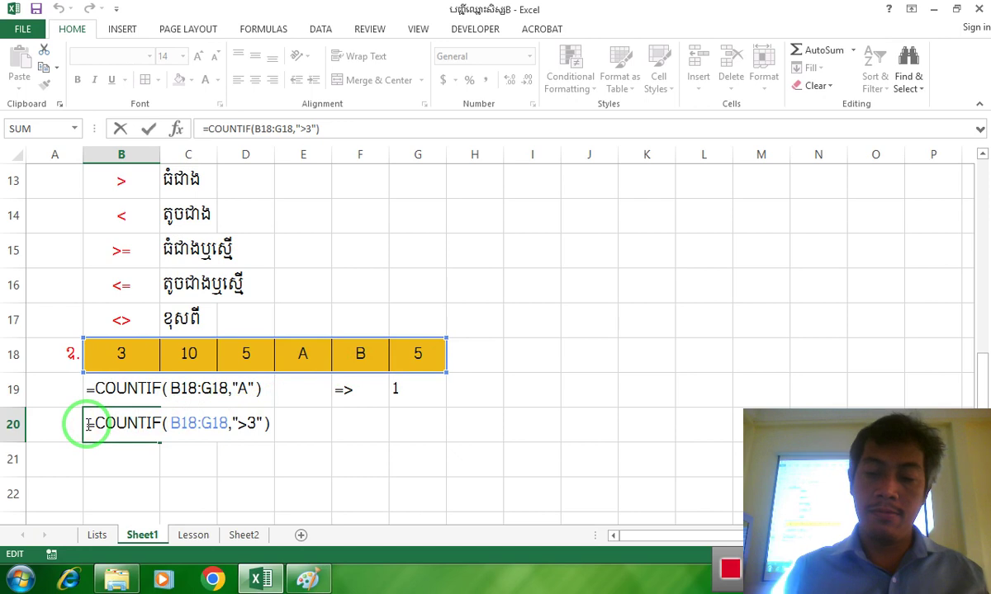
key("Escape")
key("Right")
Fill the => arrow from cell F19 down through F21
left_click(378, 402)
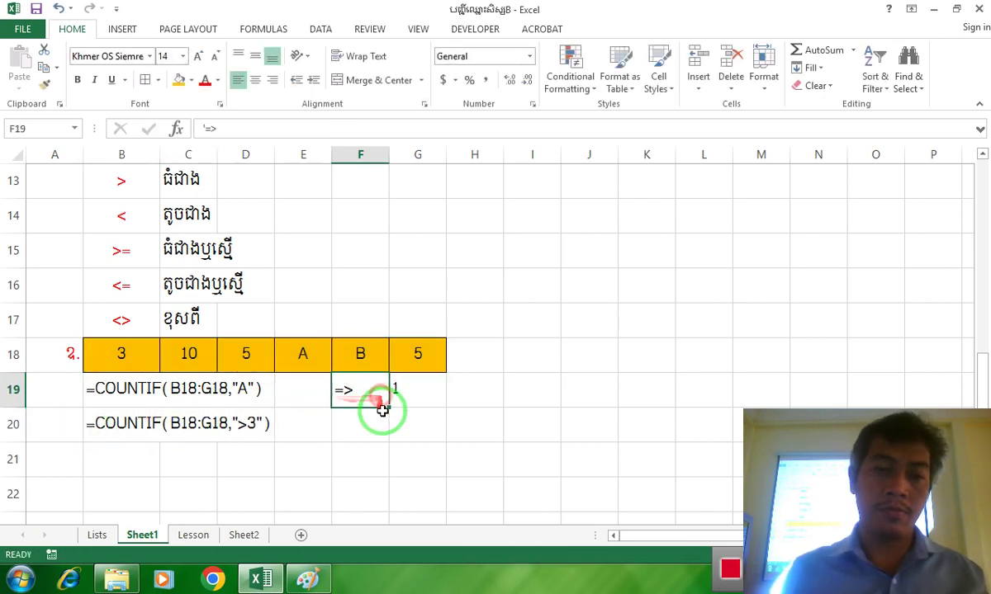
left_click(391, 411)
left_click(381, 402)
left_click_drag(389, 407, 387, 471)
Enter the result 3 in cell G20, beside the second COUNTIF example
left_click(416, 426)
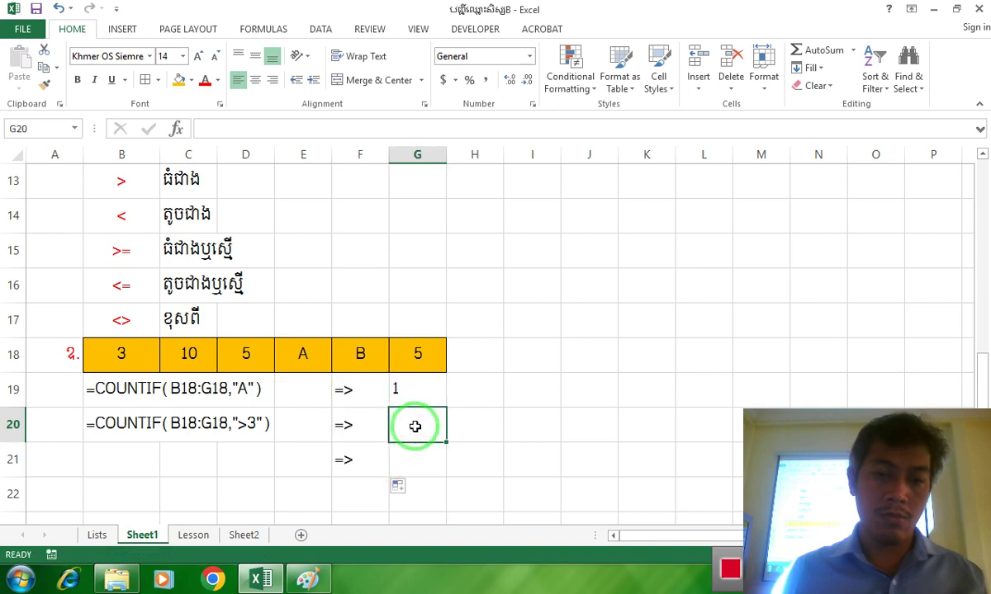
type("2")
key("BackSpace")
type("3")
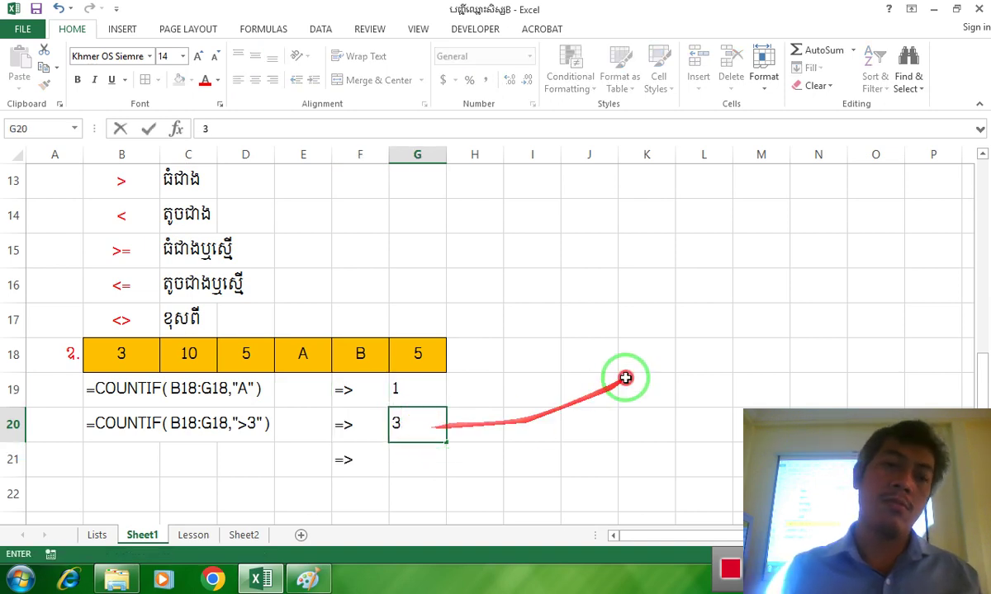
left_click(630, 381)
Start a third COUNTIF formula in cell B21 with B18:G18 as its range
left_click(114, 456)
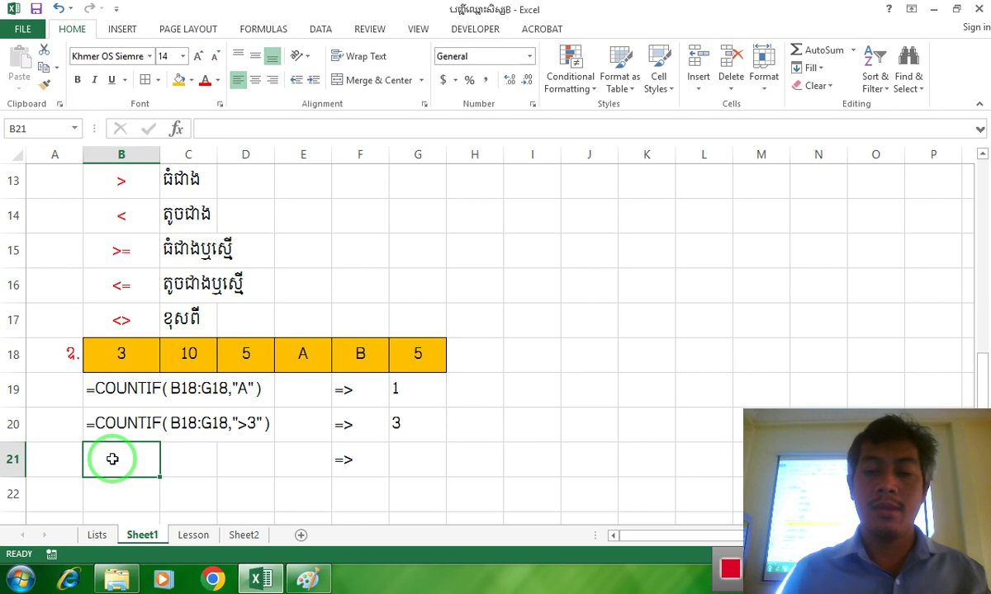
type("=C")
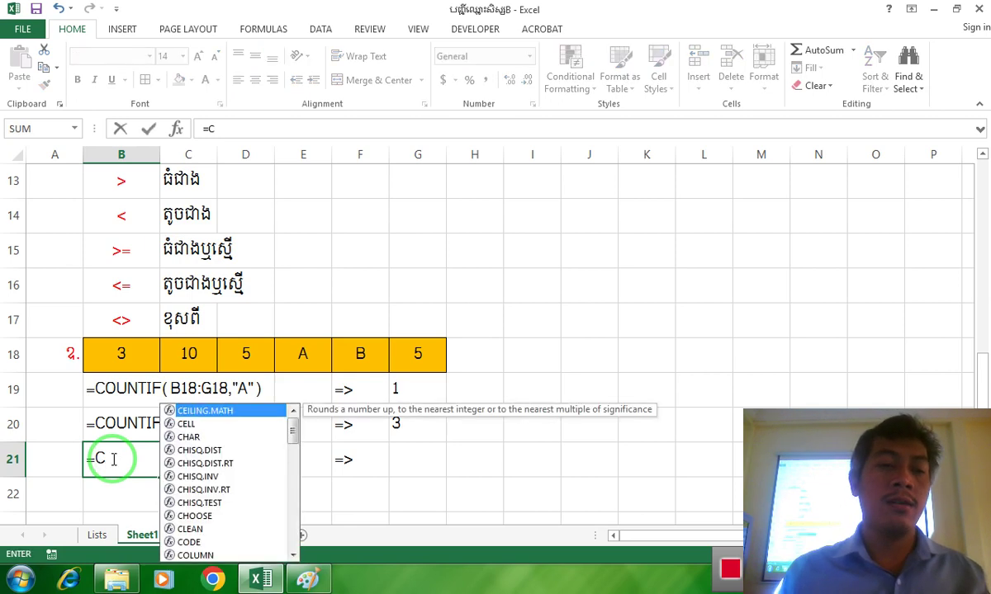
type("oun")
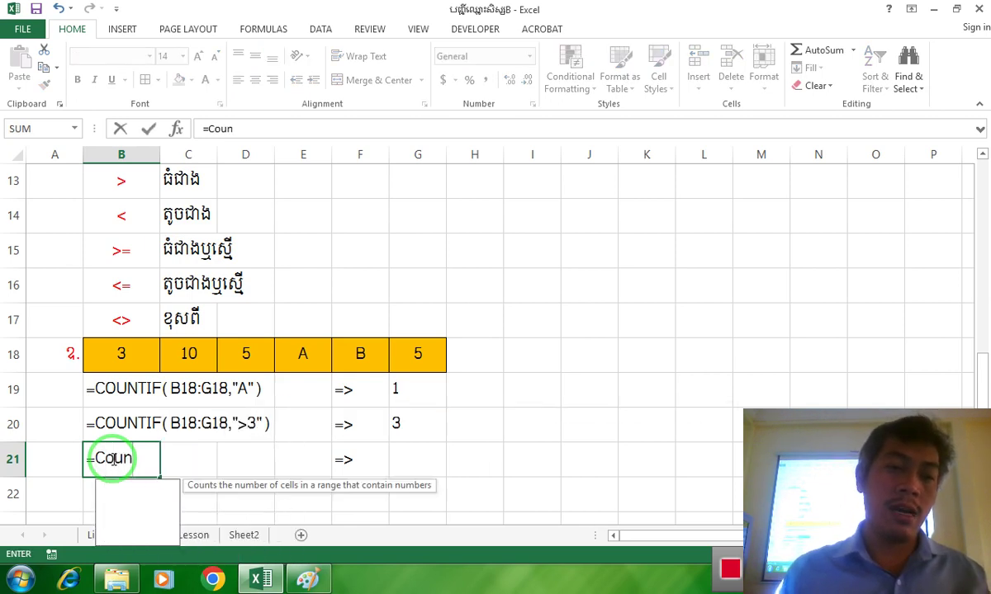
type("tif(")
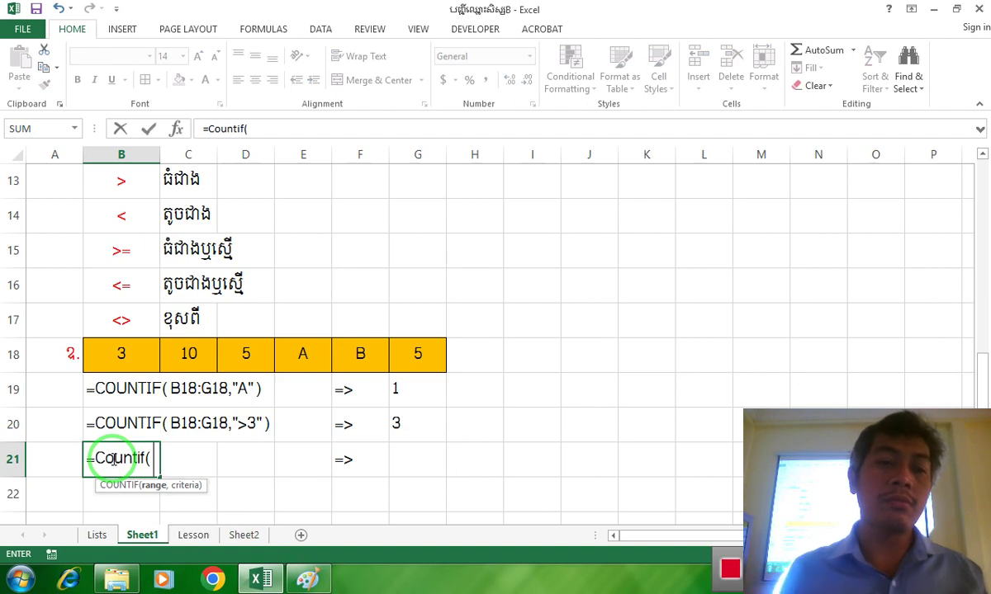
left_click_drag(141, 360, 443, 352)
type(",")
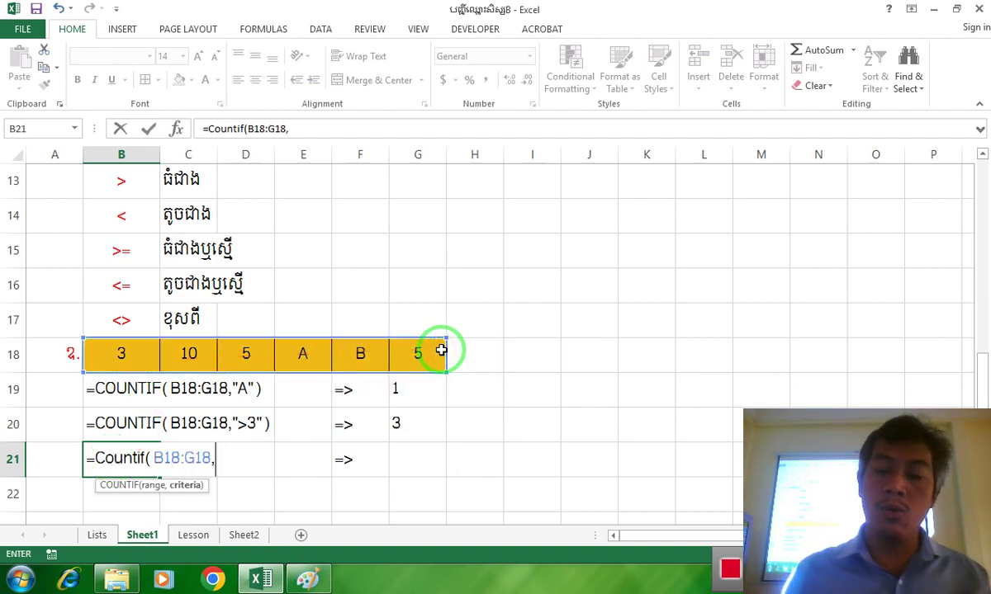
Complete the COUNTIF formula in B21 with the quoted criterion ">=5"
type("\"\"")
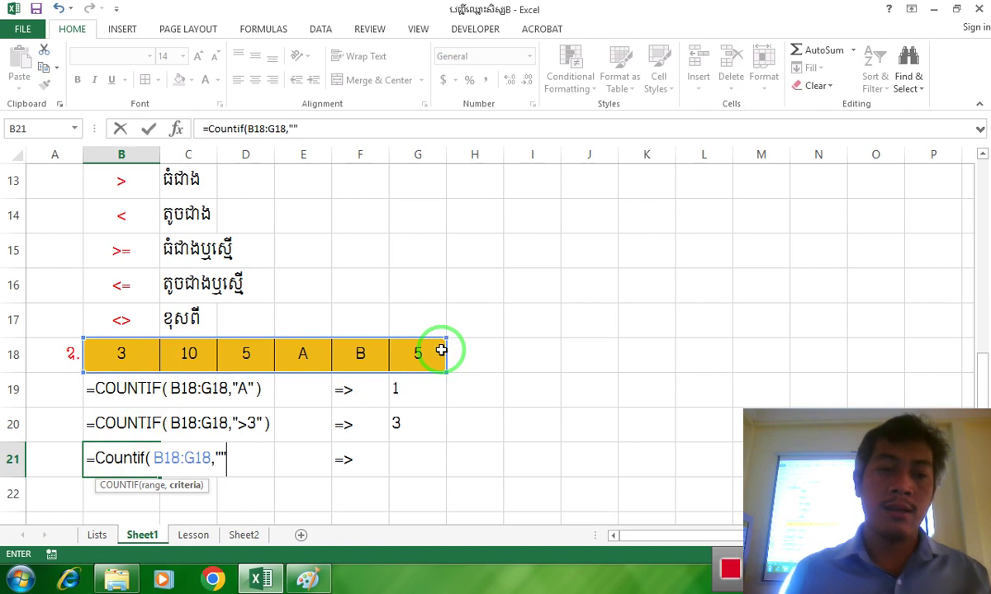
left_click(221, 459)
type(">=4")
key("BackSpace")
left_click(261, 458)
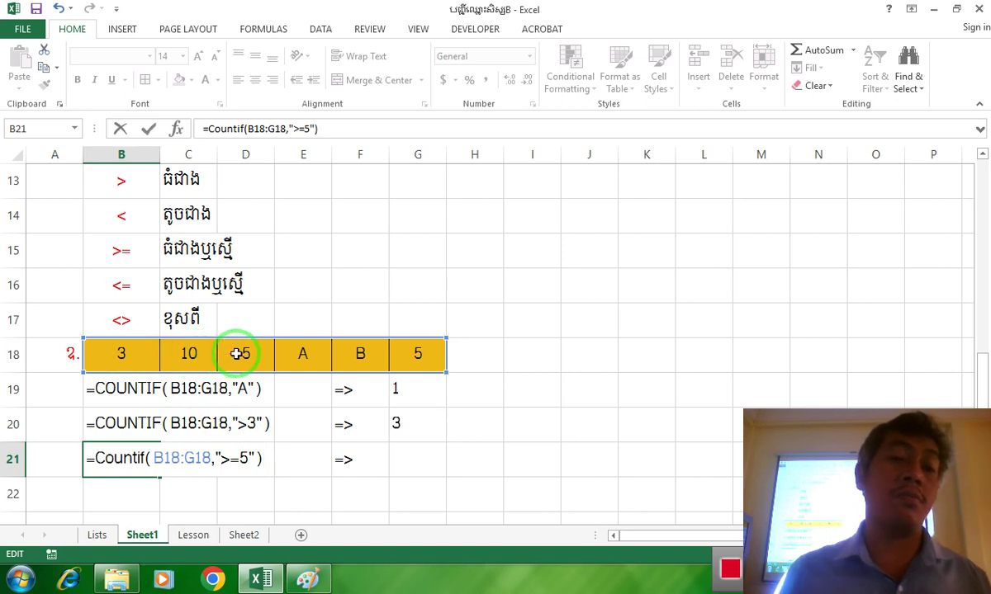
left_click(235, 457)
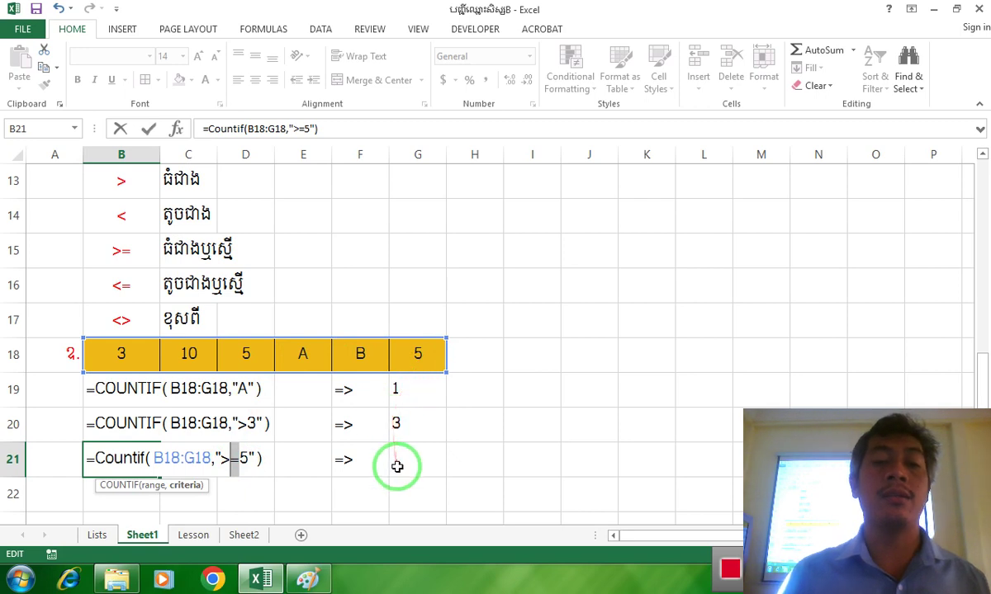
key("Return")
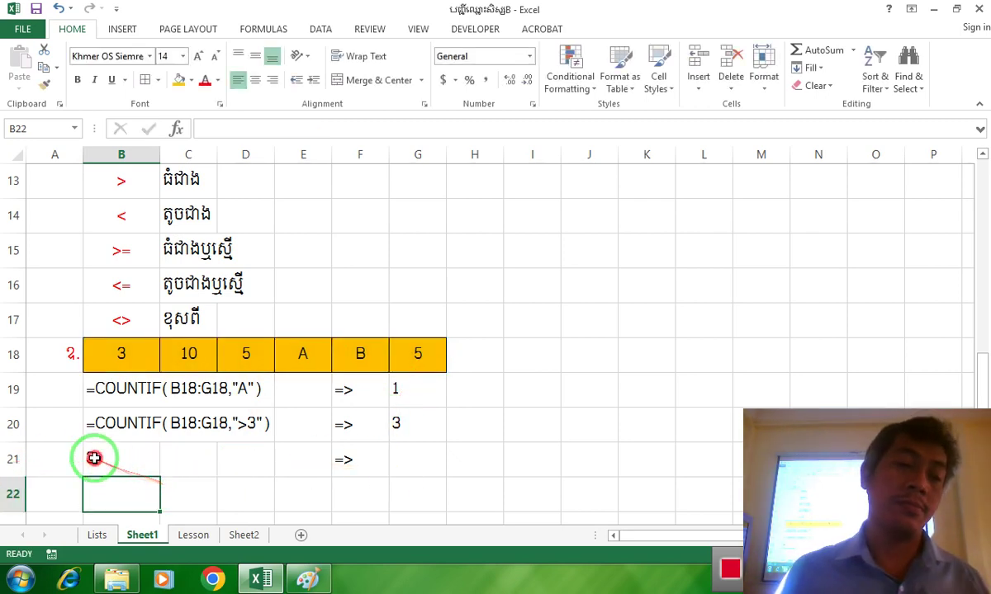
Turn the entry in B21 into displayed text reading =COUNTIF(B18:G18,">=5") with a leading apostrophe
double_click(91, 464)
type("'=COUNTIF(B18:G18,\">=5")
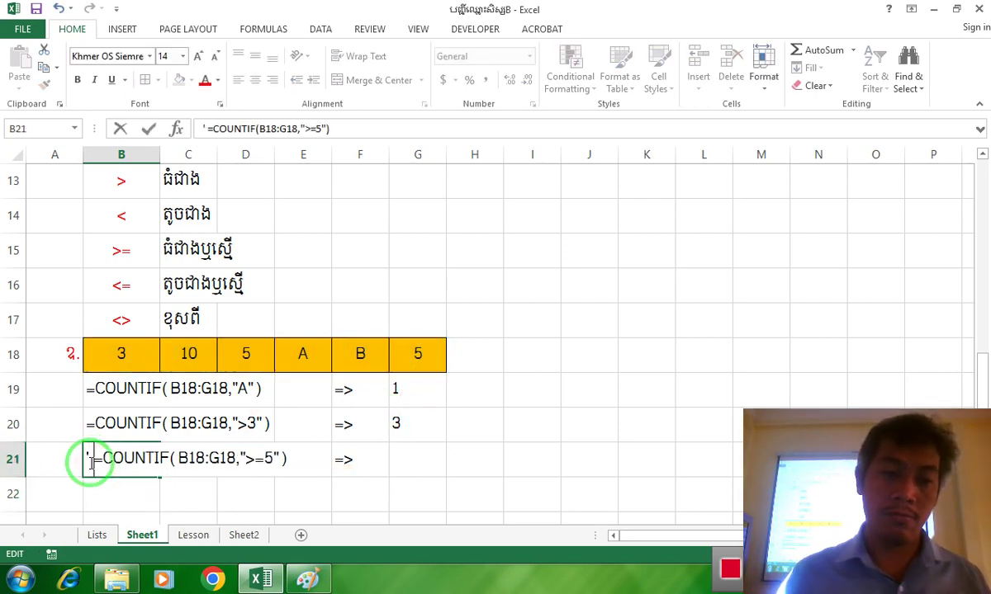
key("Return")
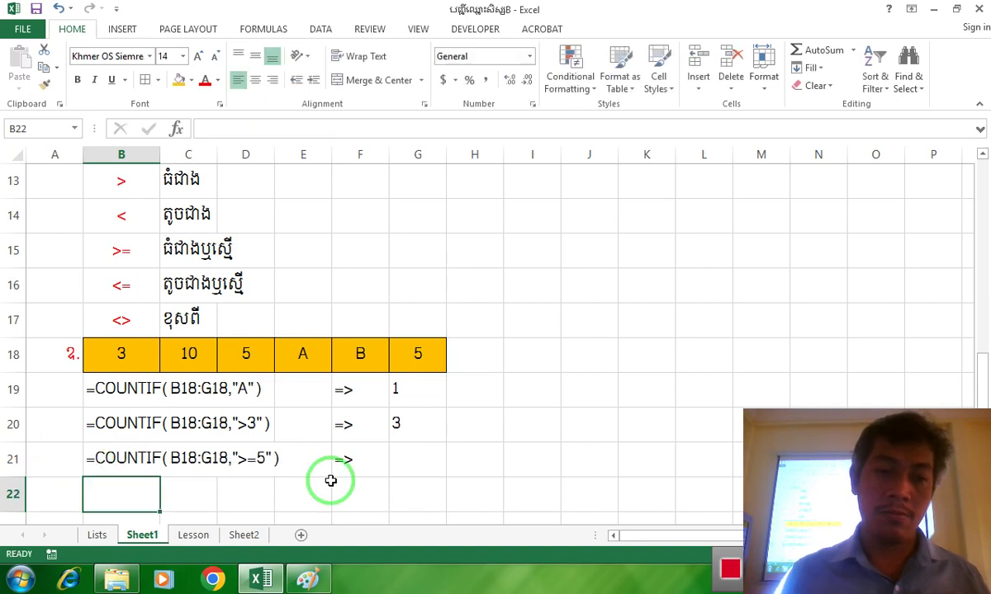
Enter the result 3 in cell G21, beside the third COUNTIF example
left_click(405, 465)
double_click(406, 465)
type("3")
left_click(531, 427)
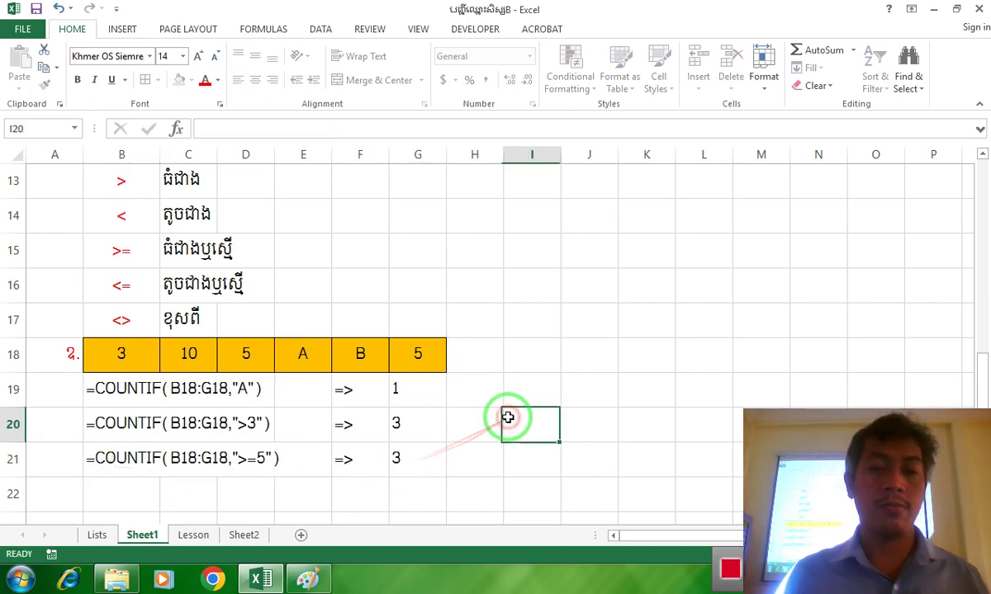
Switch to the Lists sheet and start a COUNTIF formula in cell C30, below the student table
scroll(551, 396, "up", 1)
scroll(551, 396, "down", 2)
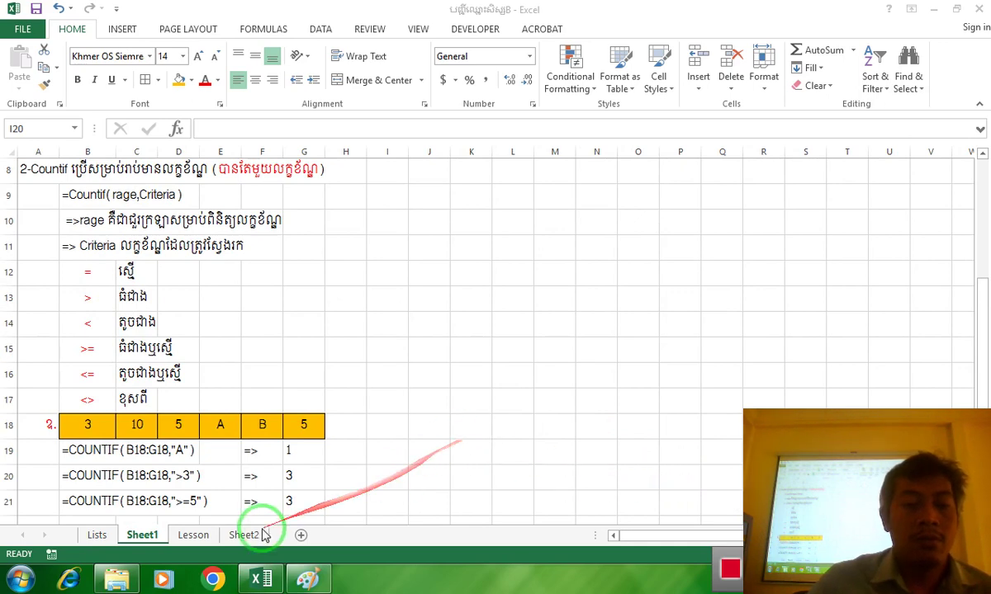
left_click(82, 535)
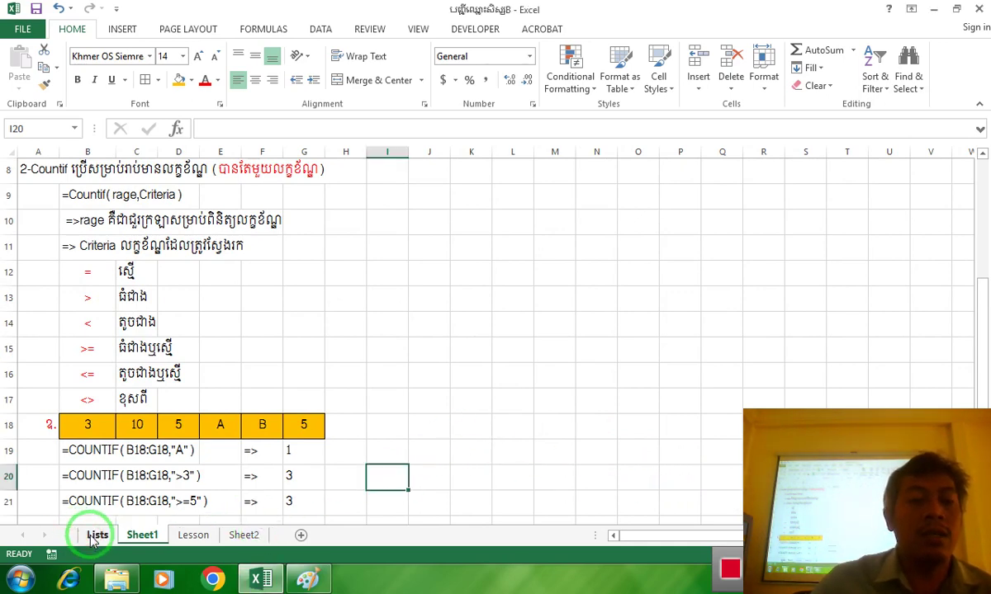
left_click(93, 536)
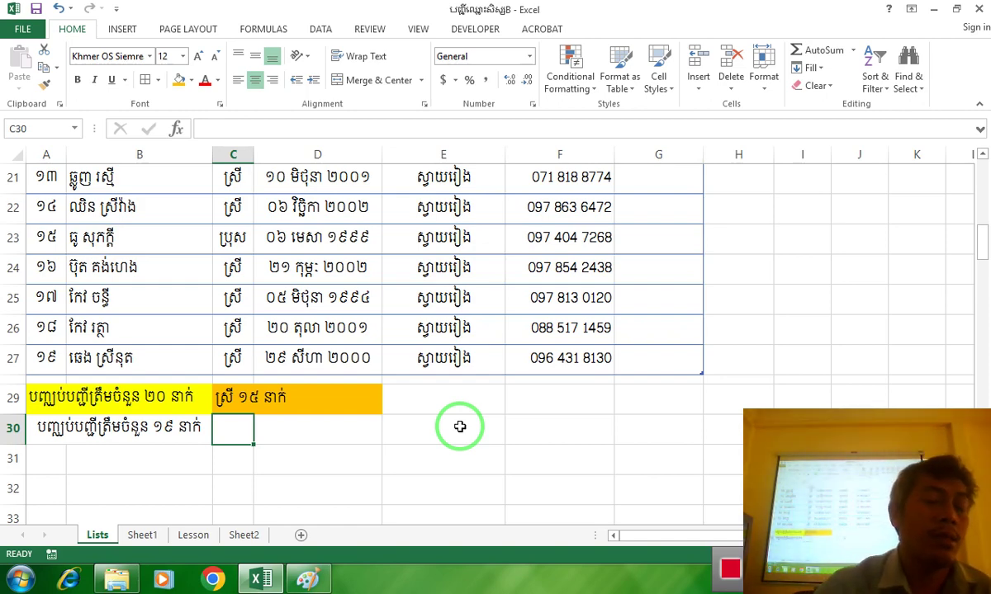
scroll(454, 417, "up", 7)
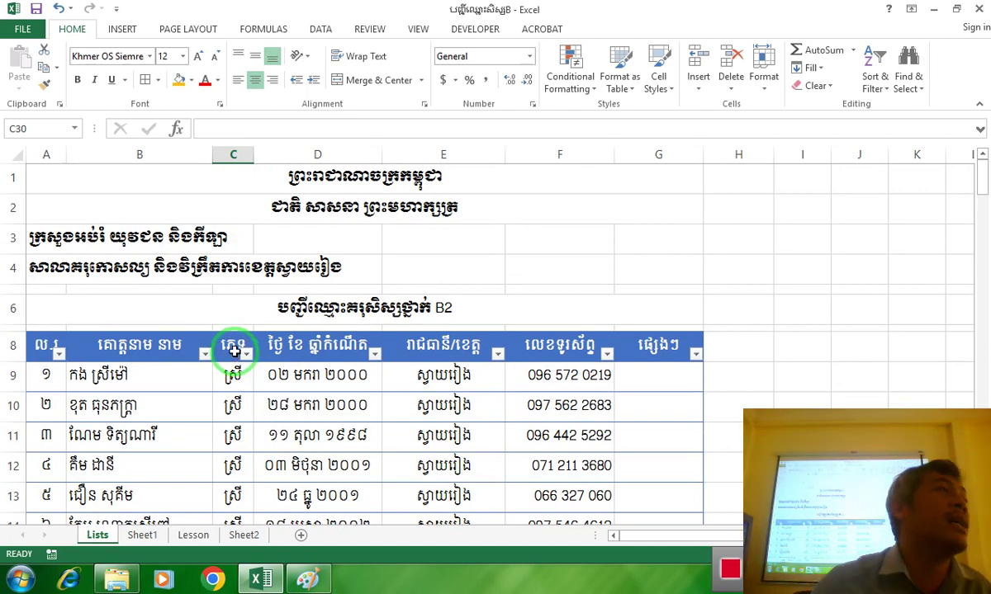
scroll(235, 351, "down", 8)
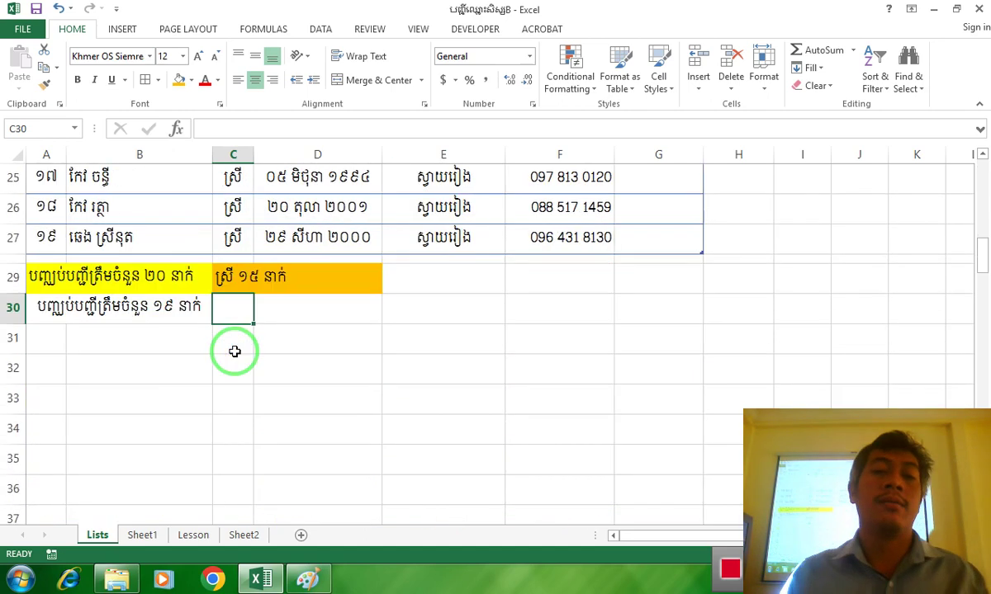
type("=")
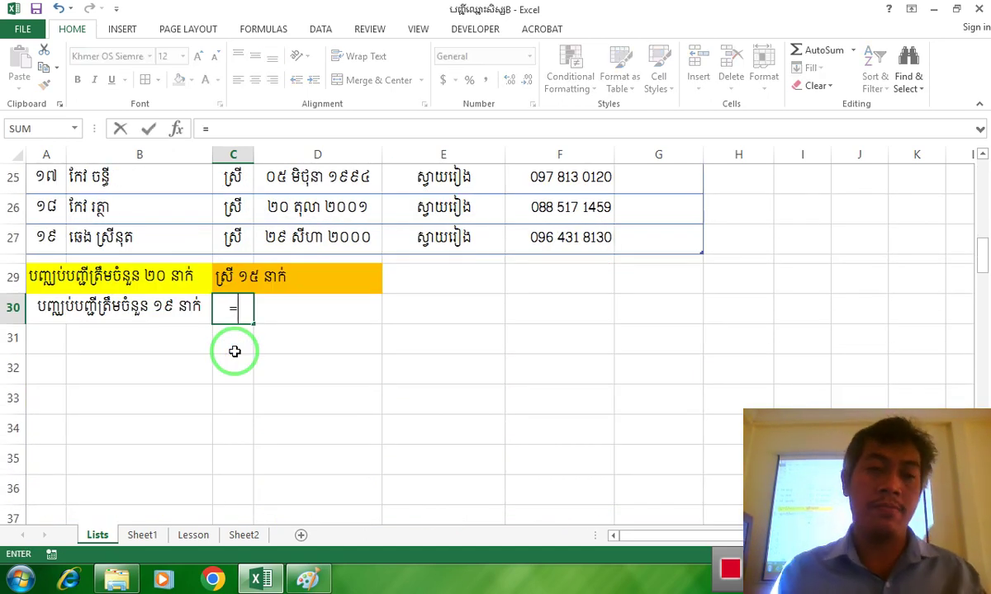
type("Countif(")
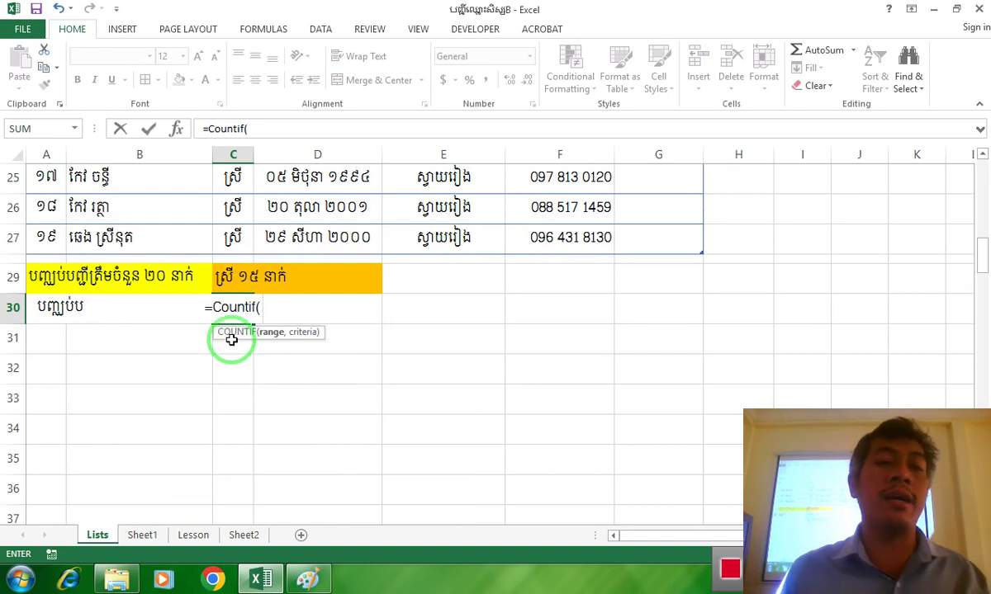
Set the gender column cells C9:C27 as the range of the COUNTIF formula in C30
type("C")
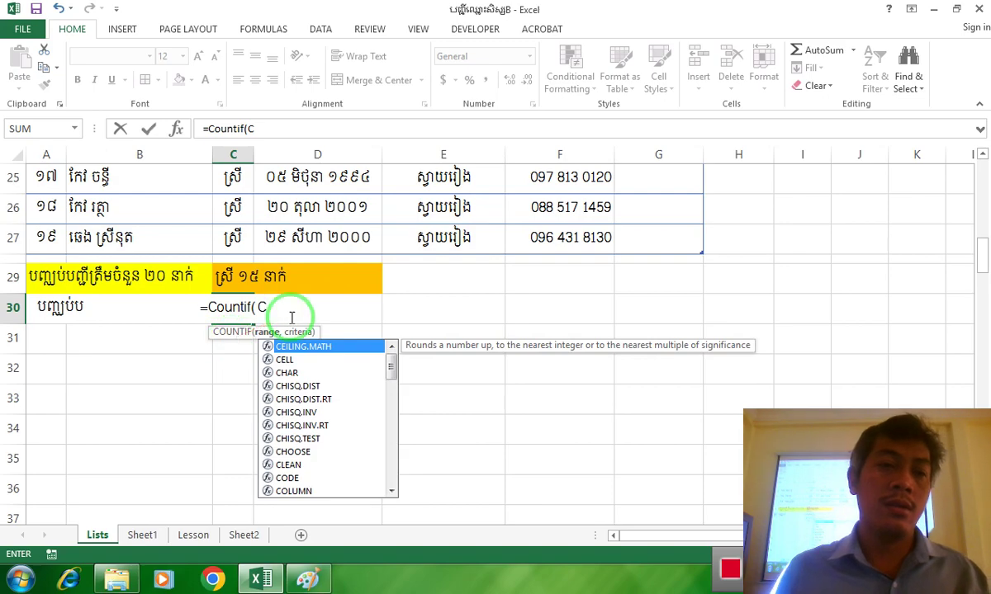
scroll(291, 317, "up", 7)
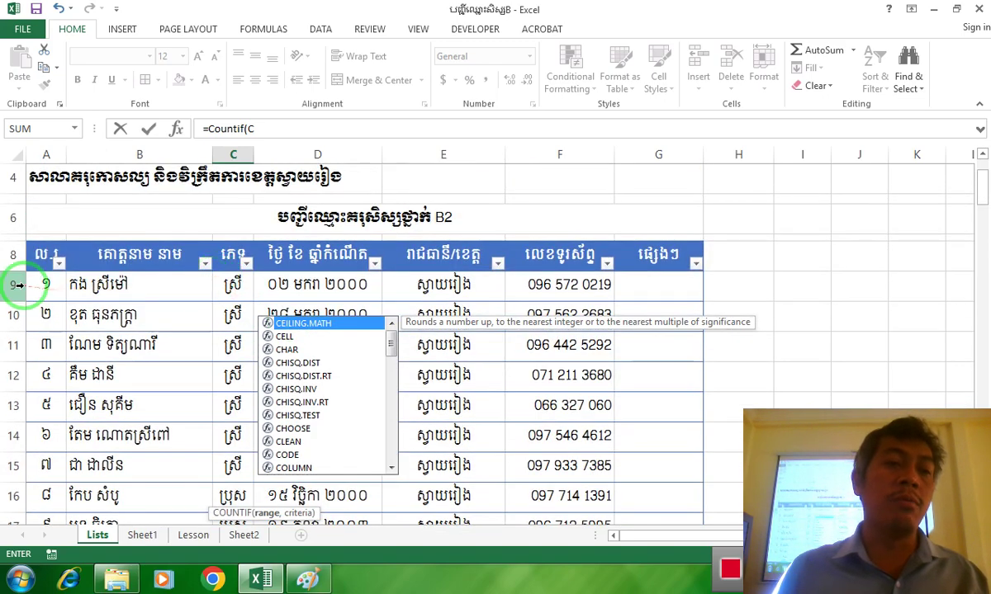
scroll(124, 284, "down", 9)
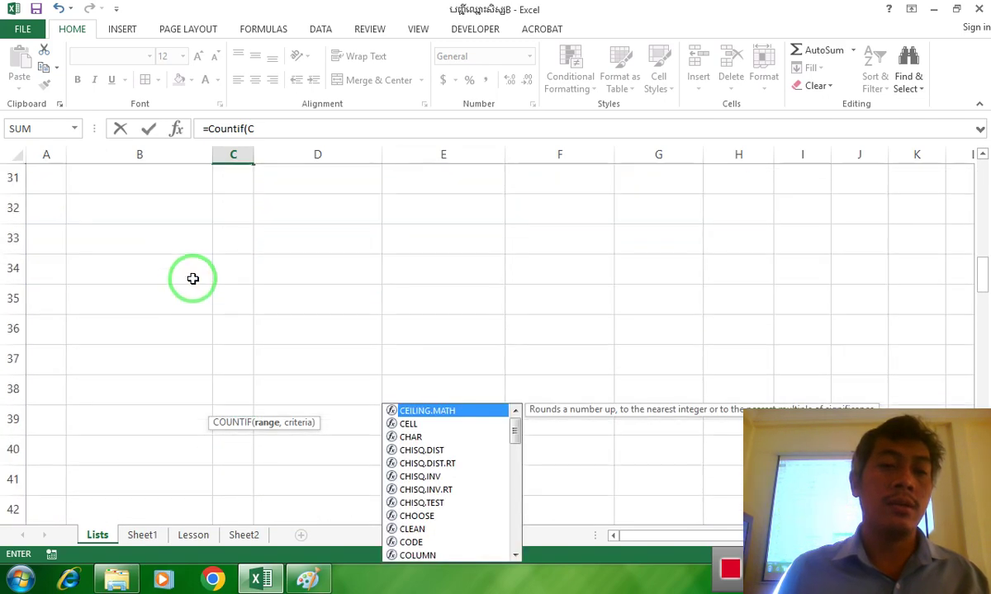
scroll(192, 279, "up", 2)
type("9")
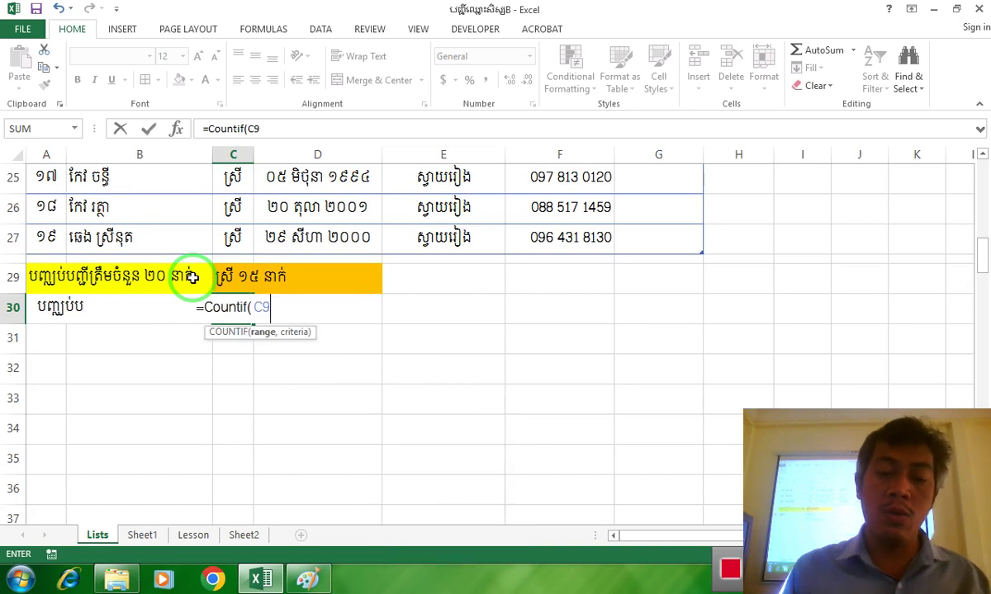
type(":C")
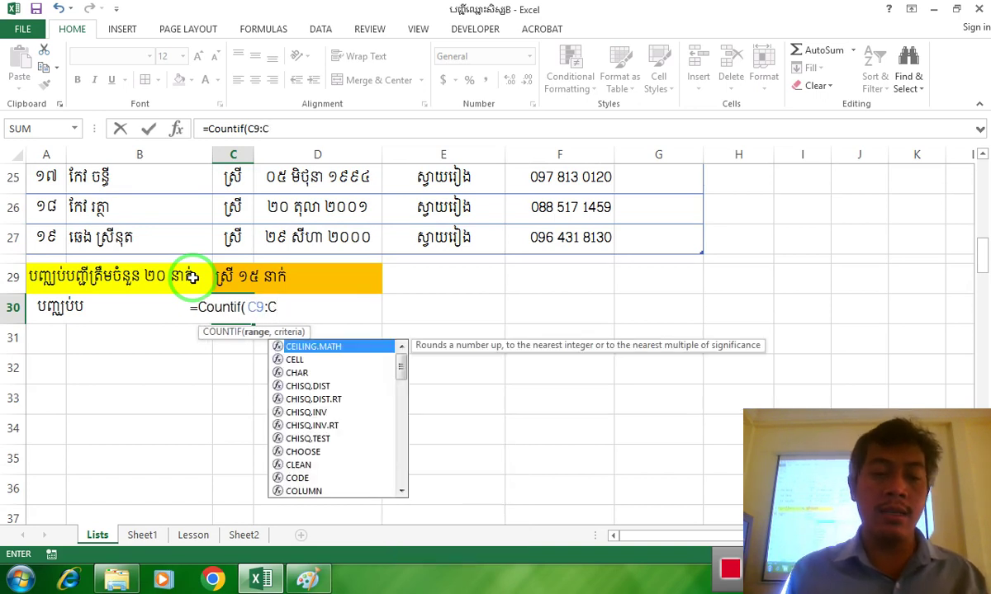
type("27")
type(",")
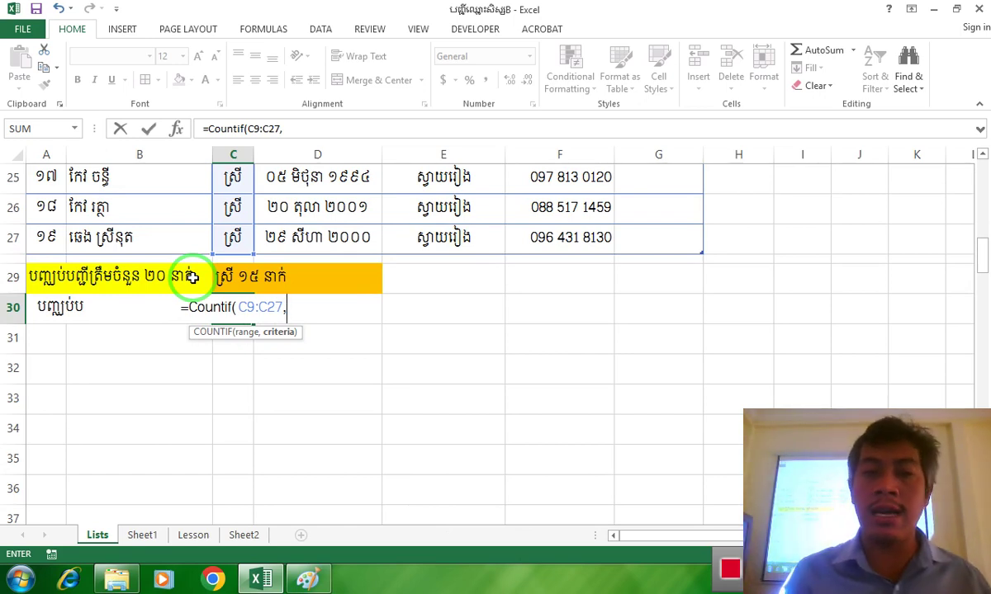
Complete the COUNTIF formula in C30 with the quoted criterion "ស្រី"
type("\"\"")
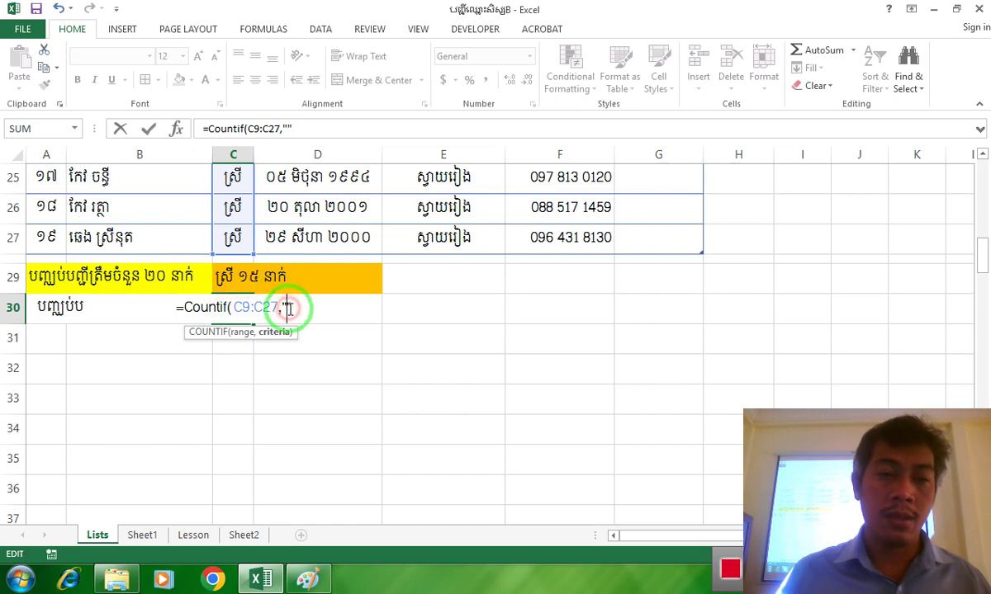
type("ស្រី")
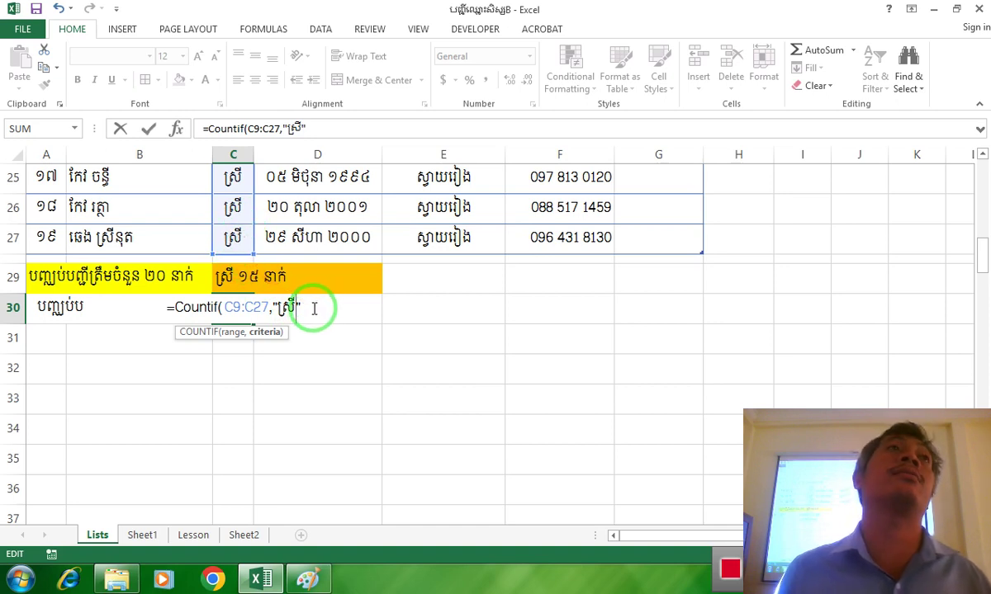
type(")")
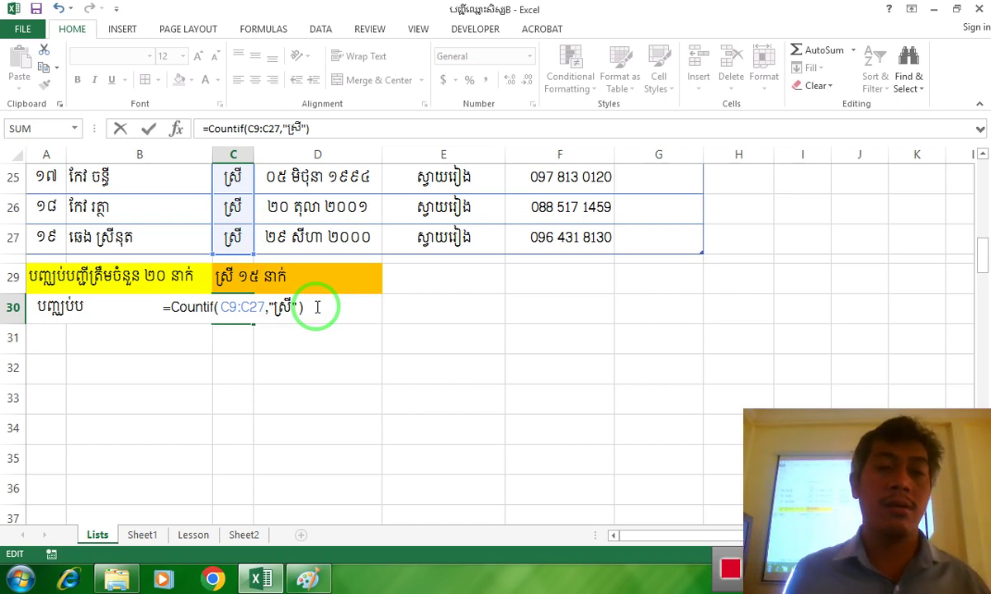
key("Return")
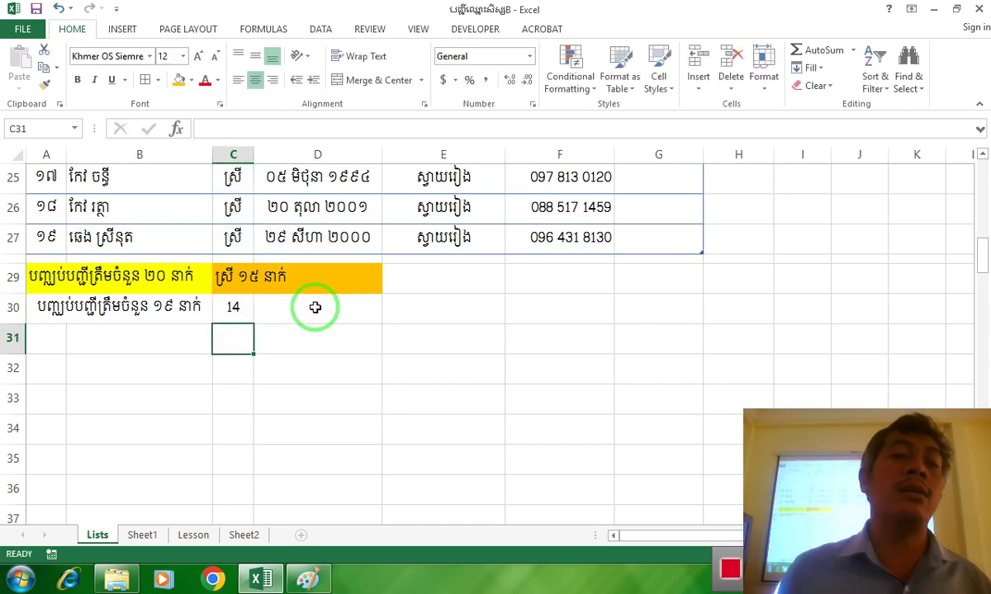
Change the gender in cell C26 to ប្រុស and check the COUNTIF cell C30
left_click(230, 210)
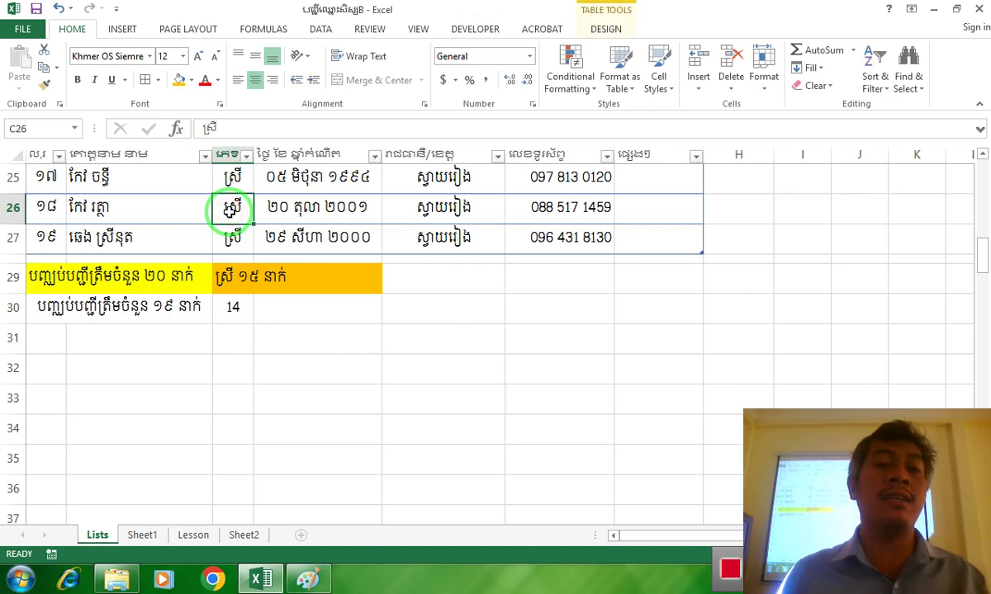
type("ប្រុស")
key("Return")
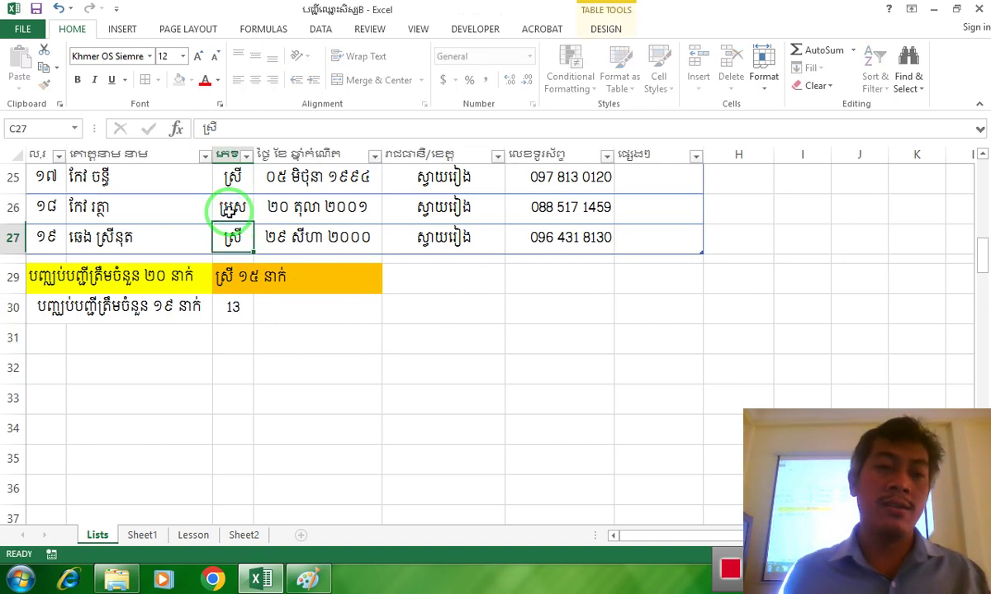
left_click(235, 306)
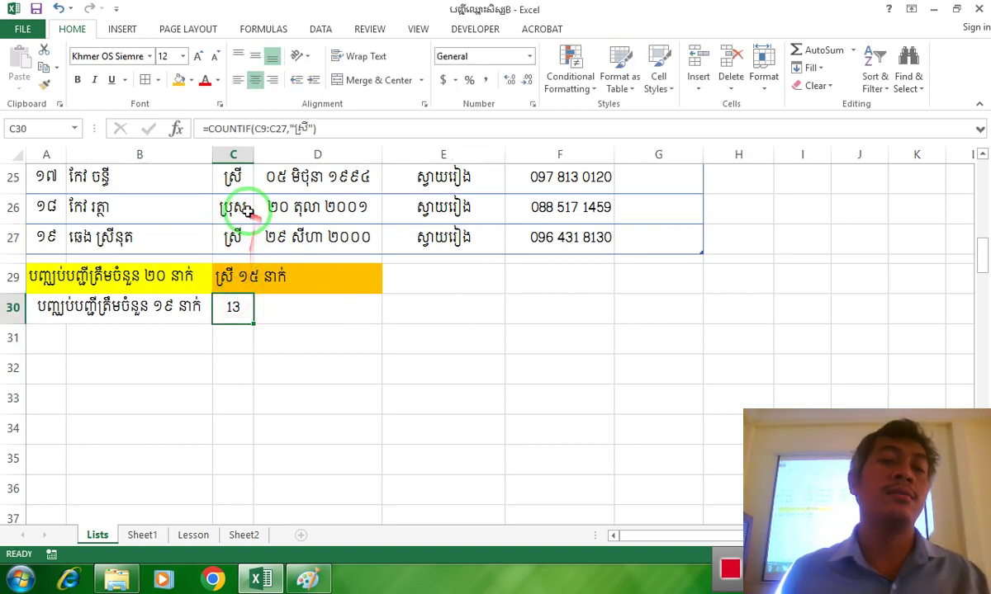
Set the gender in cell C26 back to ស្រី
left_click(244, 209)
type("សស")
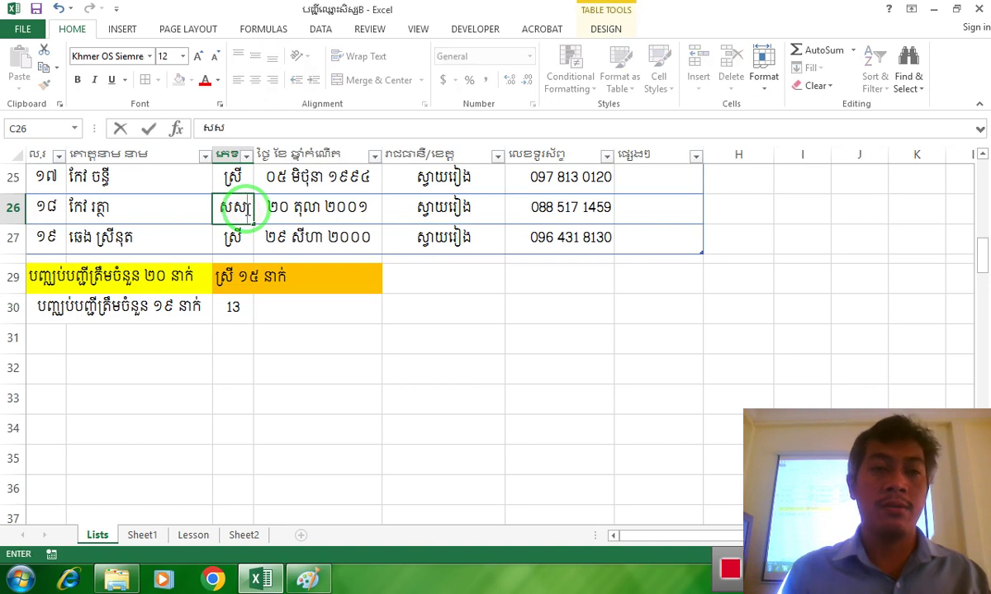
type("្រី")
key("Return")
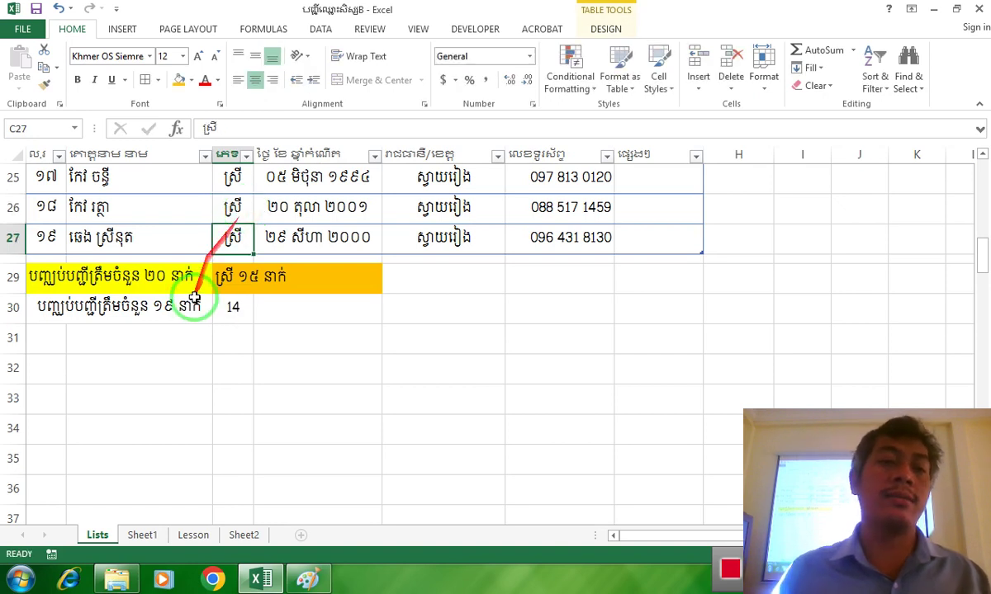
Apply the custom number format [$-12000453]ក្នុងនោះស្រី 00 នាក់ to the COUNTIF result in cell C30
left_click(231, 276)
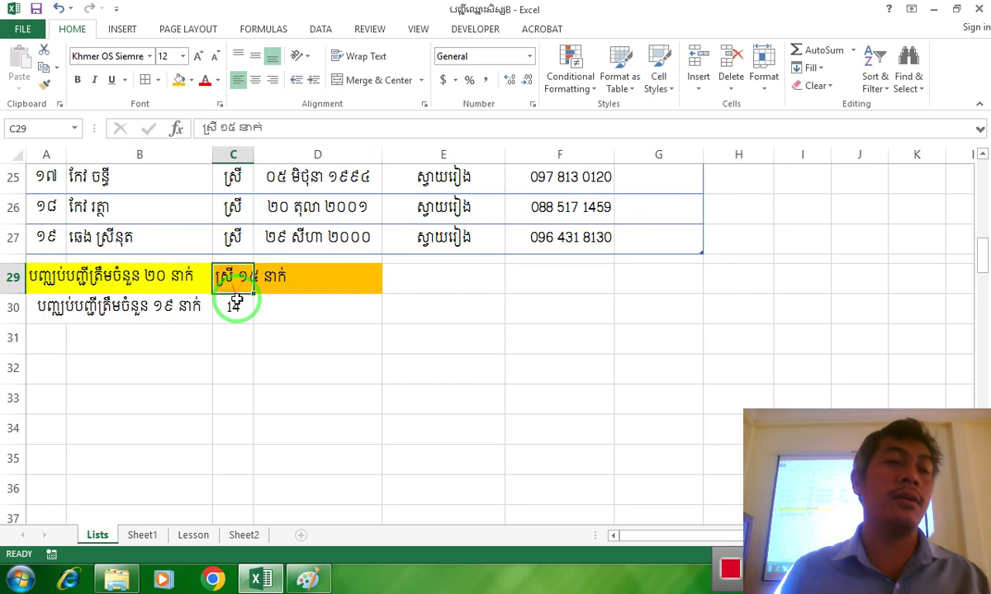
left_click(235, 306)
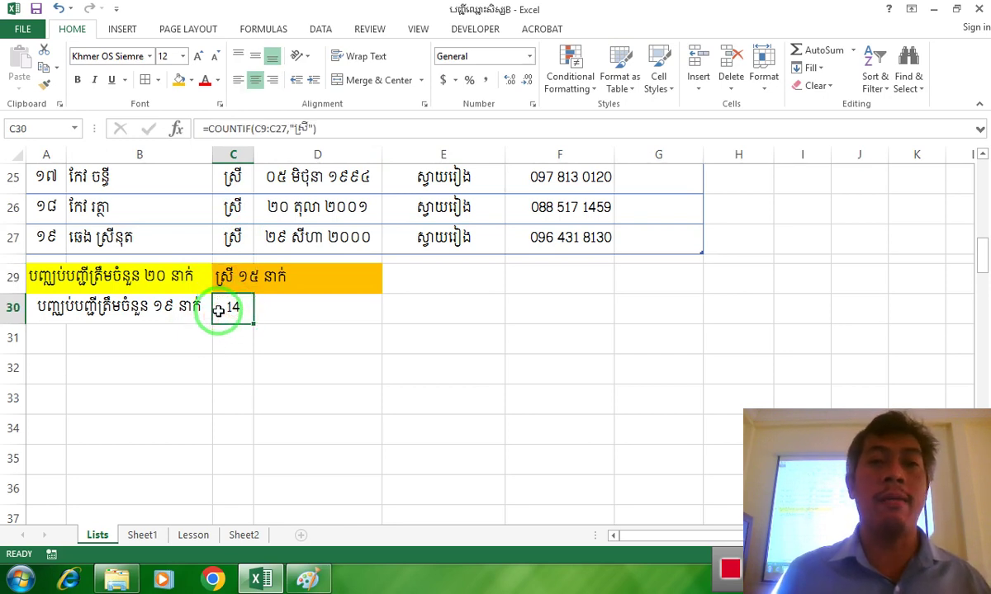
left_click(72, 29)
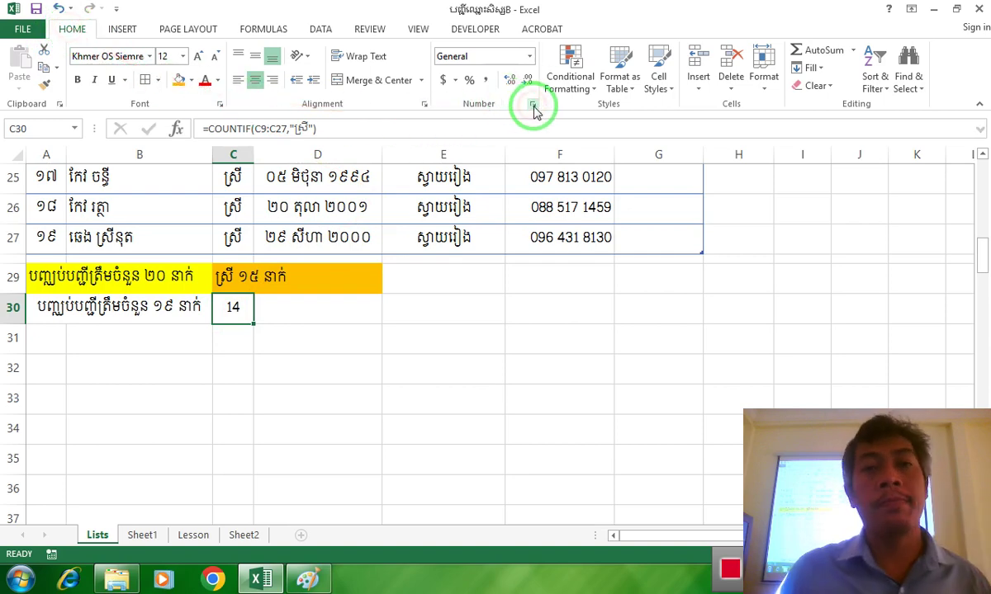
left_click(533, 107)
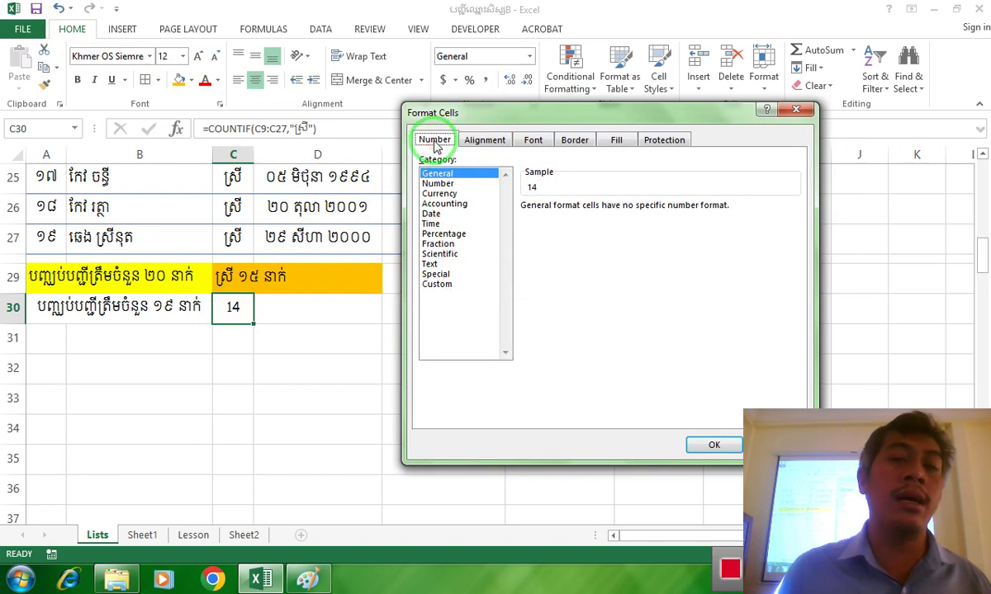
left_click(436, 284)
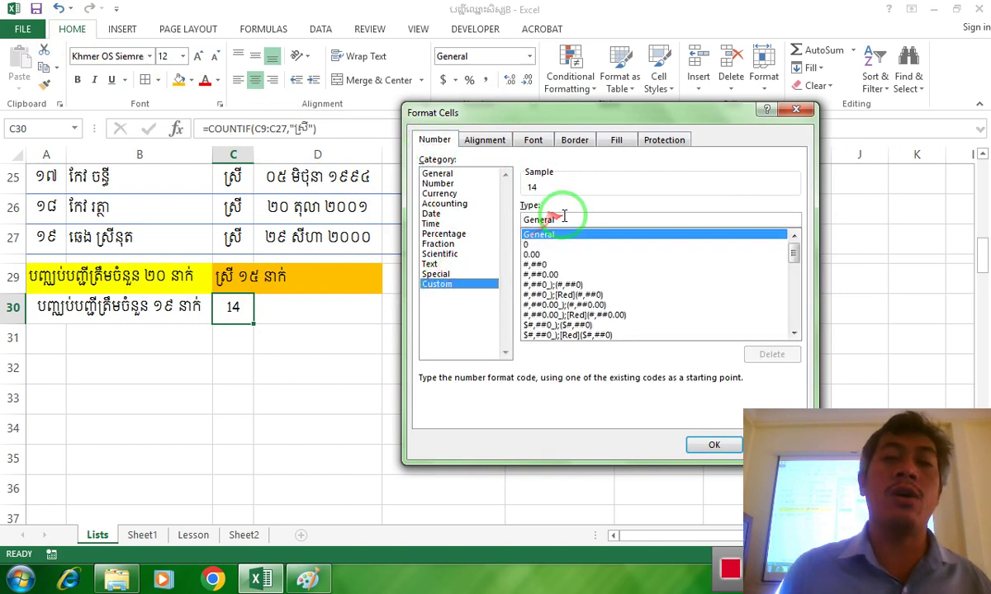
key("BackSpace")
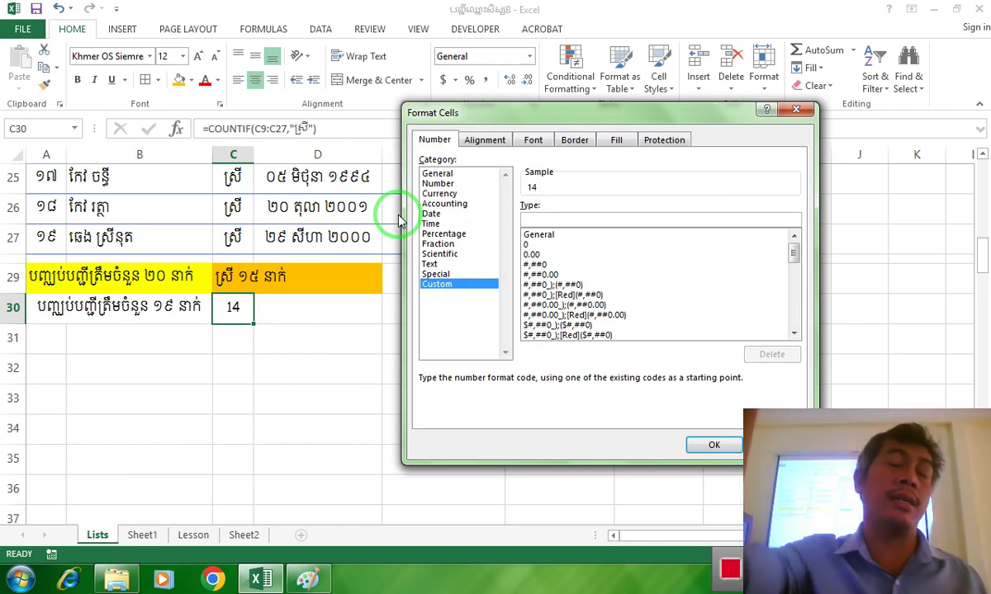
type("ទៀ")
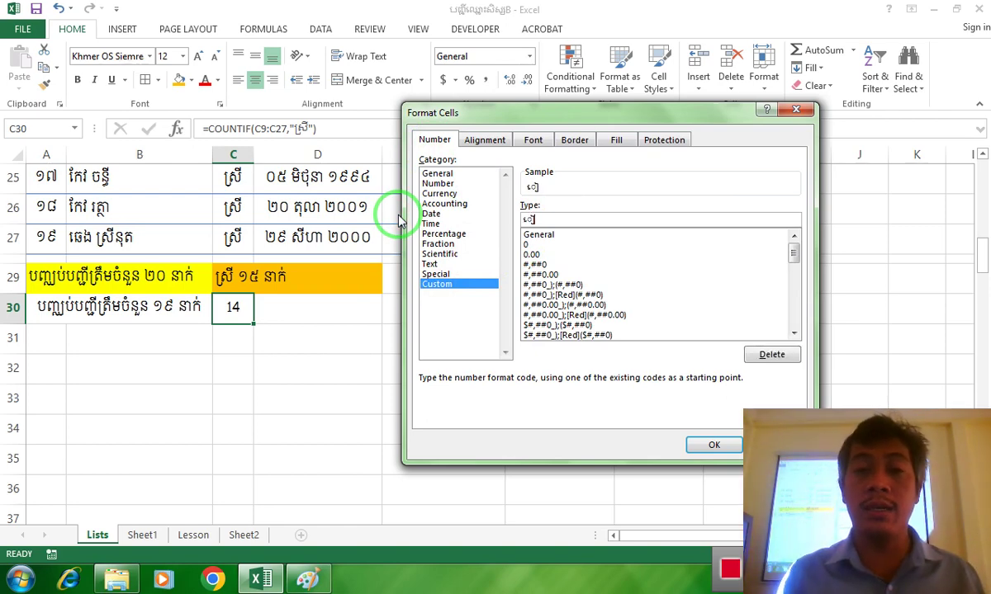
key("BackSpace")
key("BackSpace")
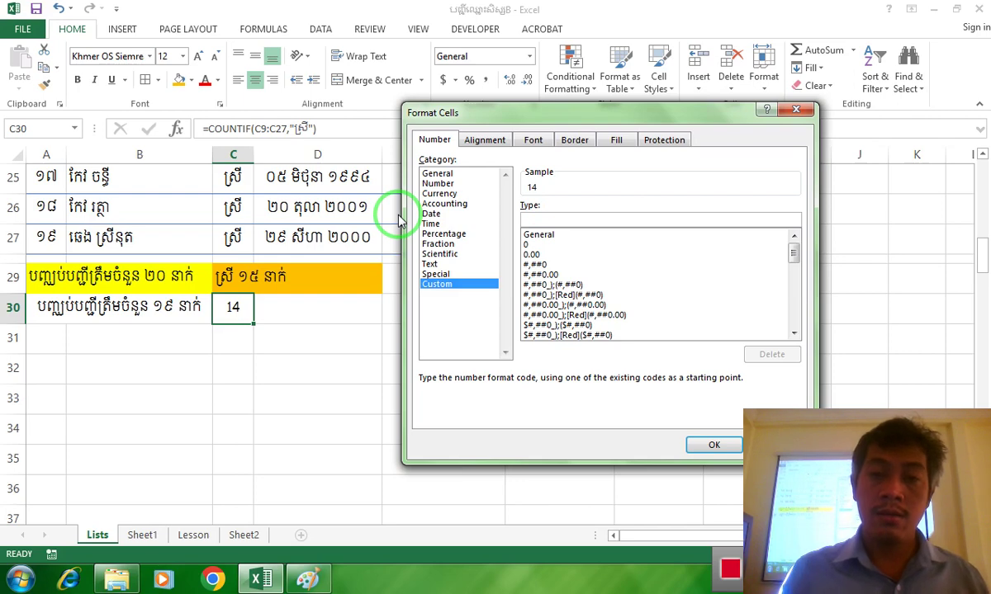
type("\"ក្នុងនោះស្រី\" 00 \"នាក់")
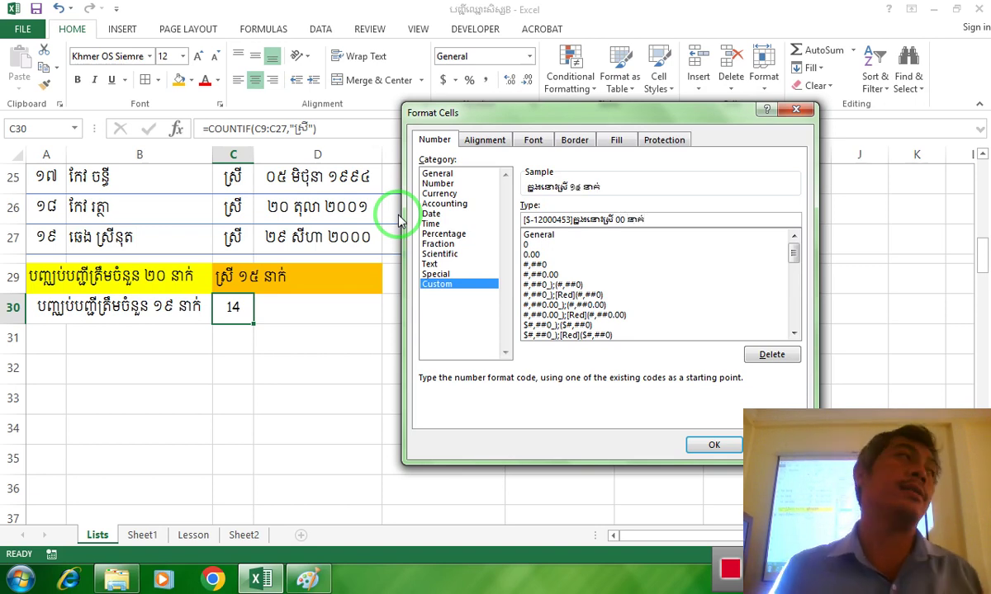
left_click(620, 219)
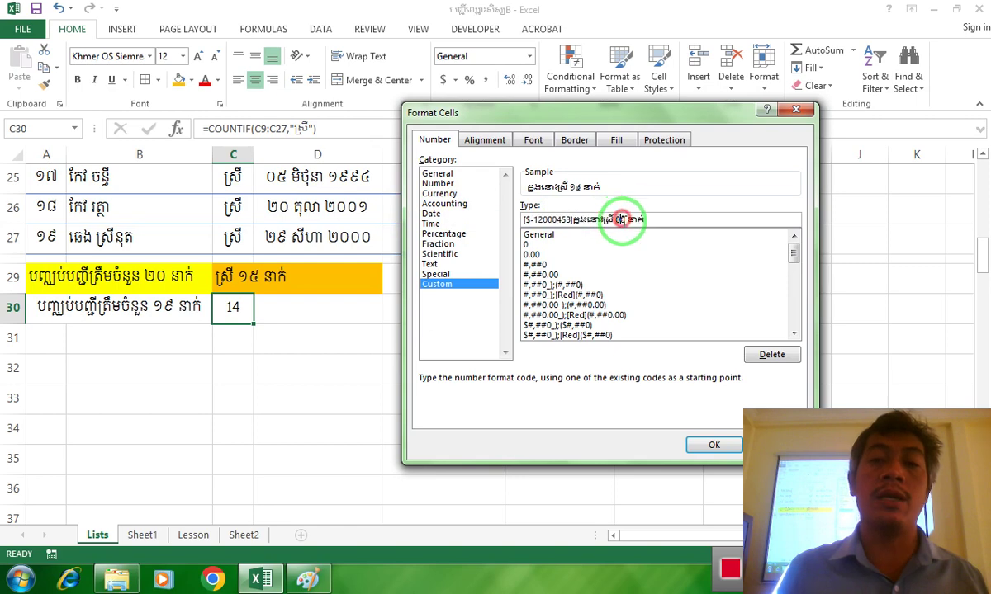
left_click(711, 446)
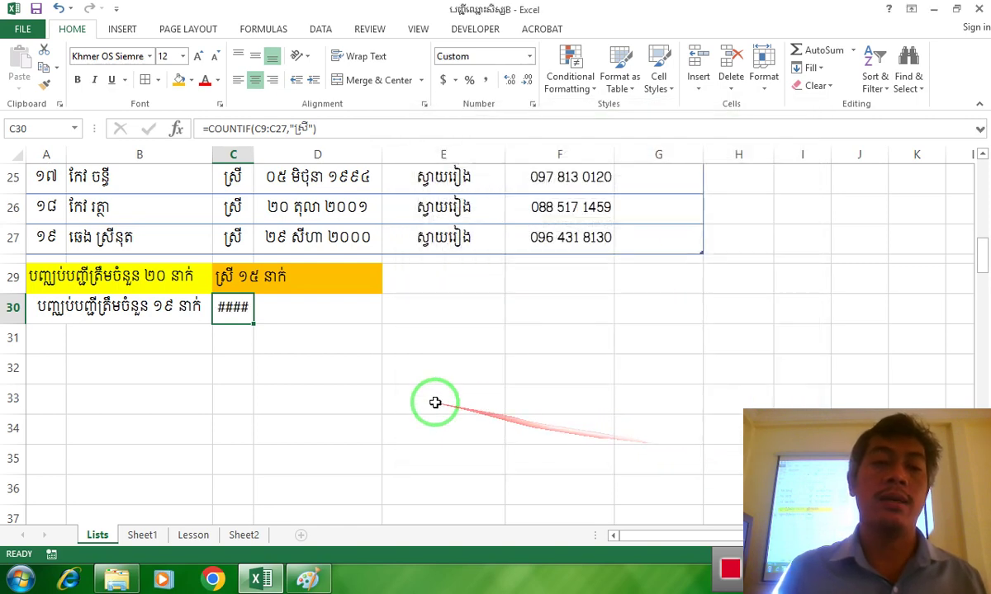
Merge cells C30 and D30 and left-align the formatted female count in the merged cell
left_click_drag(230, 312, 318, 314)
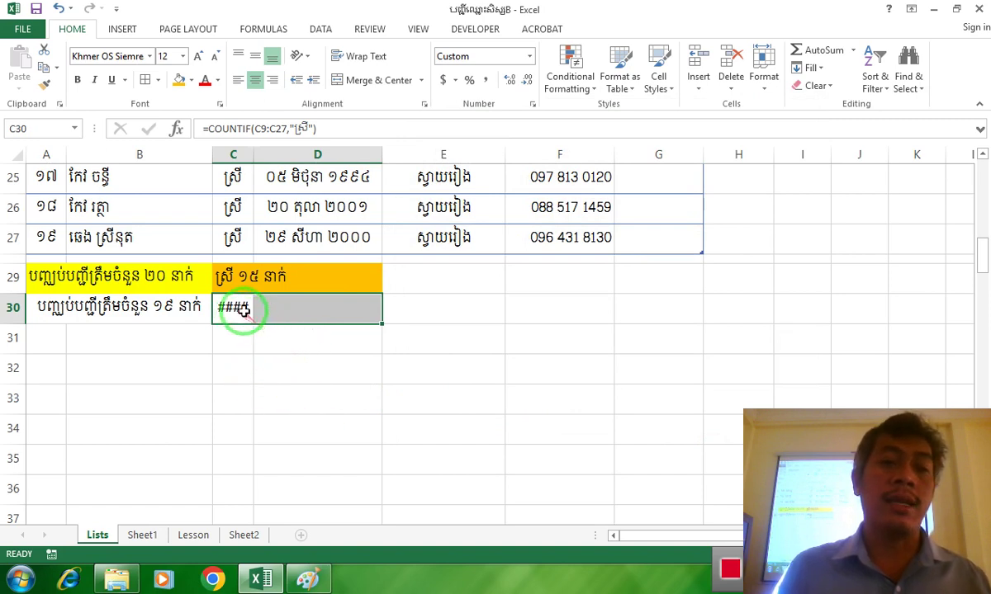
left_click(384, 80)
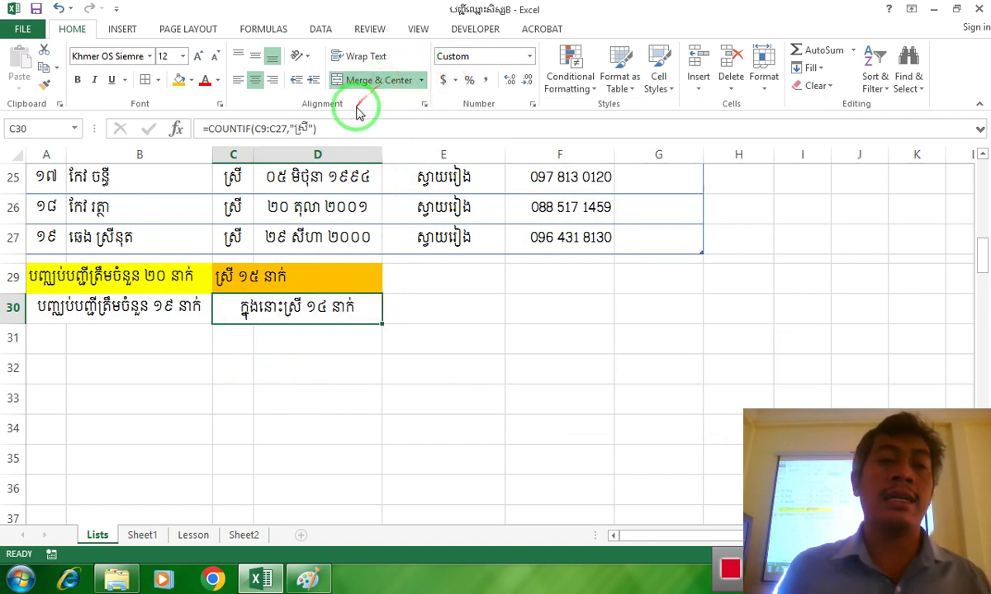
left_click(241, 81)
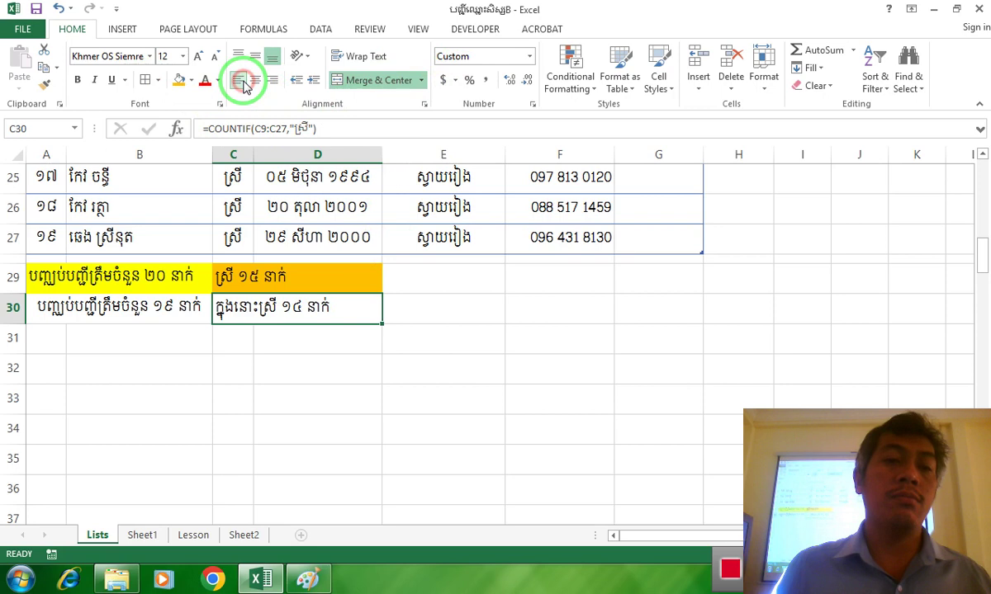
left_click(200, 302)
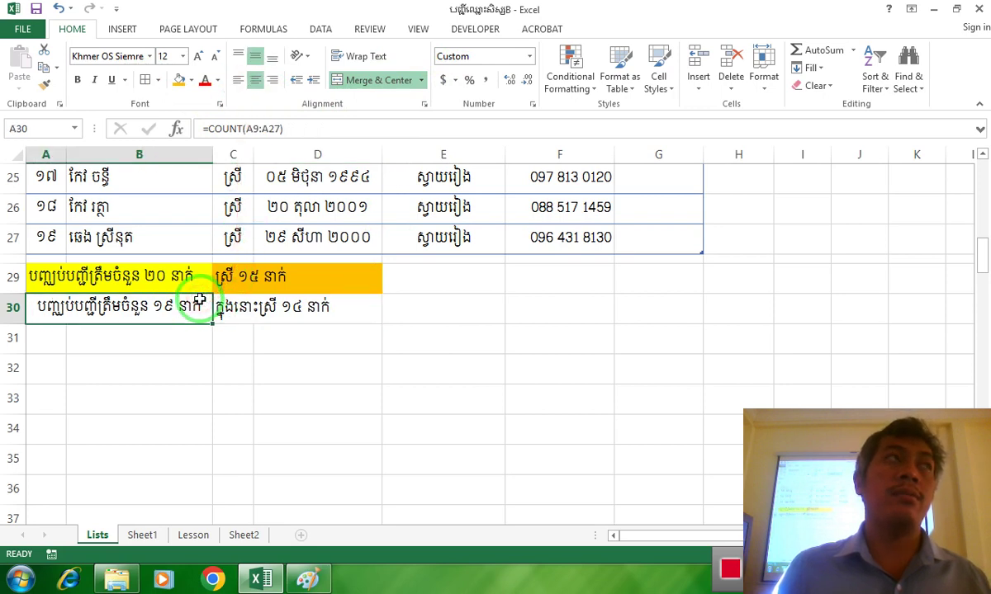
left_click(221, 308)
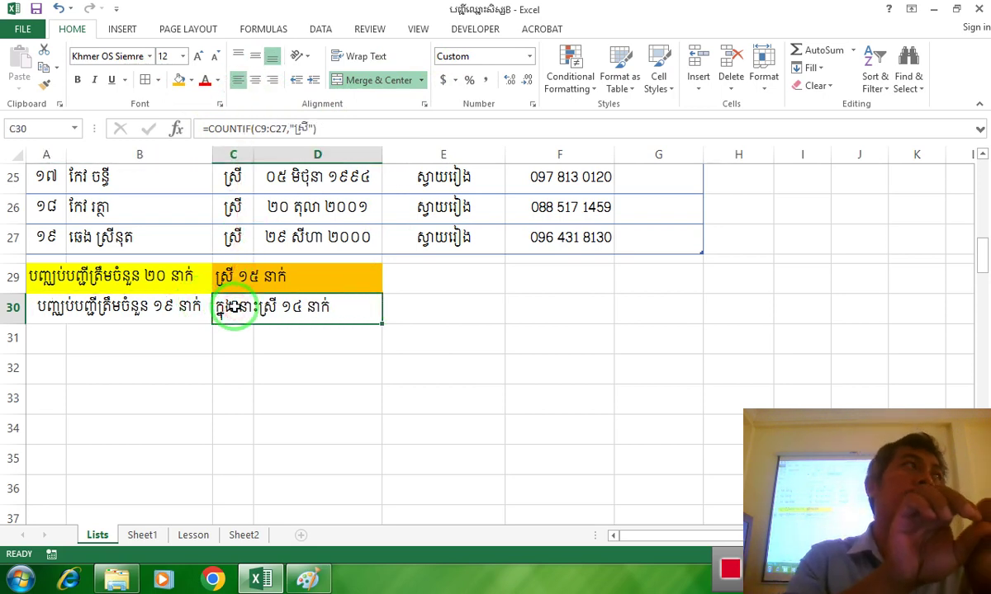